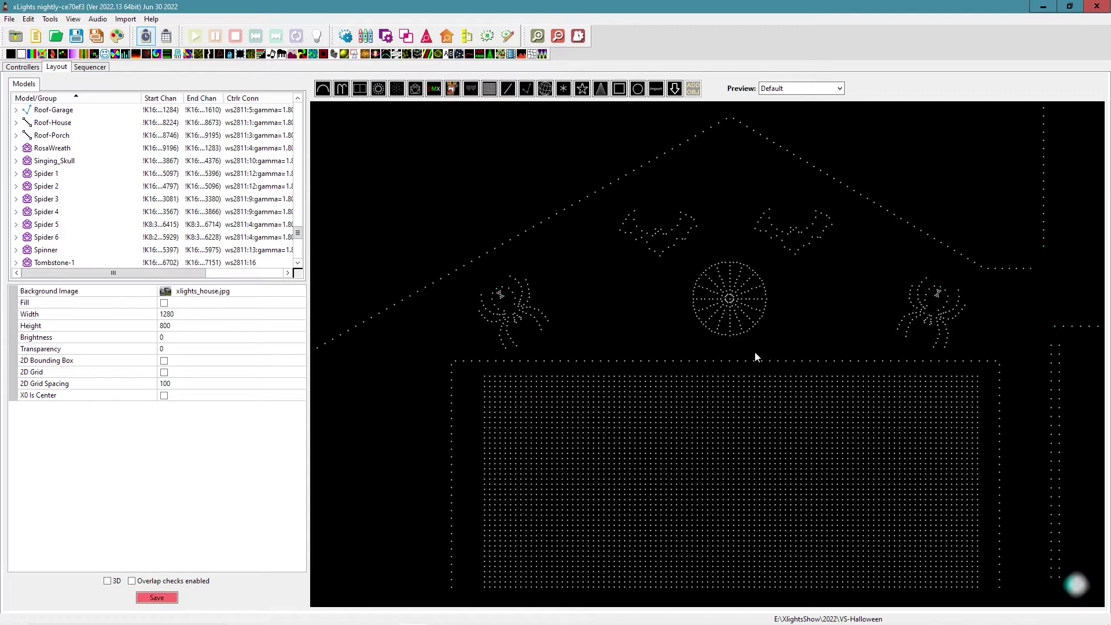
# Select the Spinner model in the Layout Model/Group list to display its properties.
pyautogui.click(46, 251)
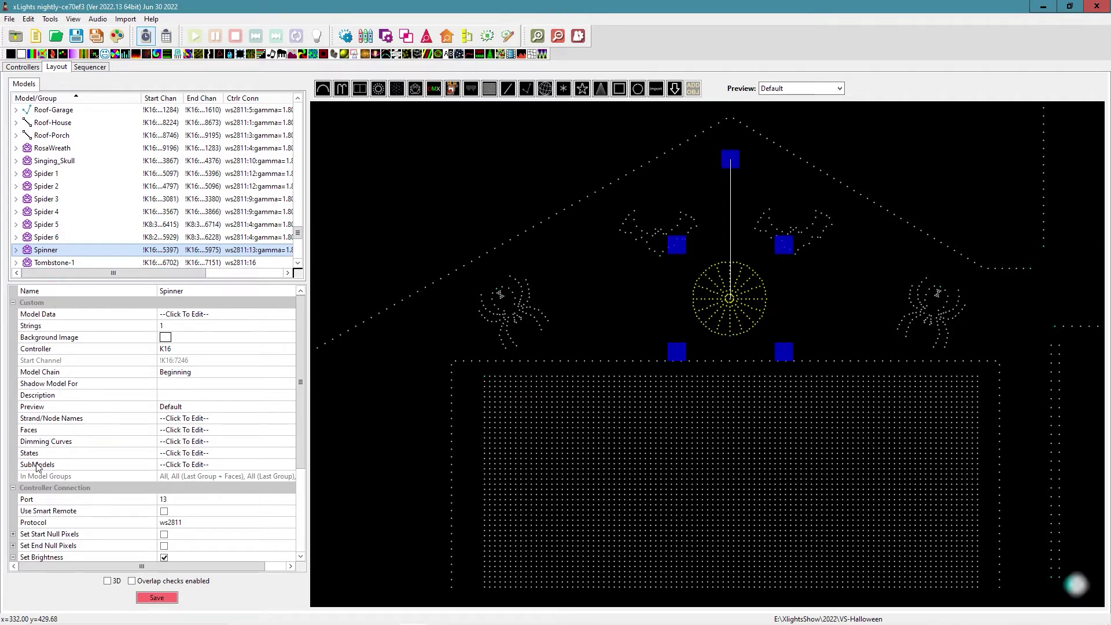
# Open the Spinner's SubModels editor maximized, select Wreath, and widen the model preview.
pyautogui.click(284, 467)
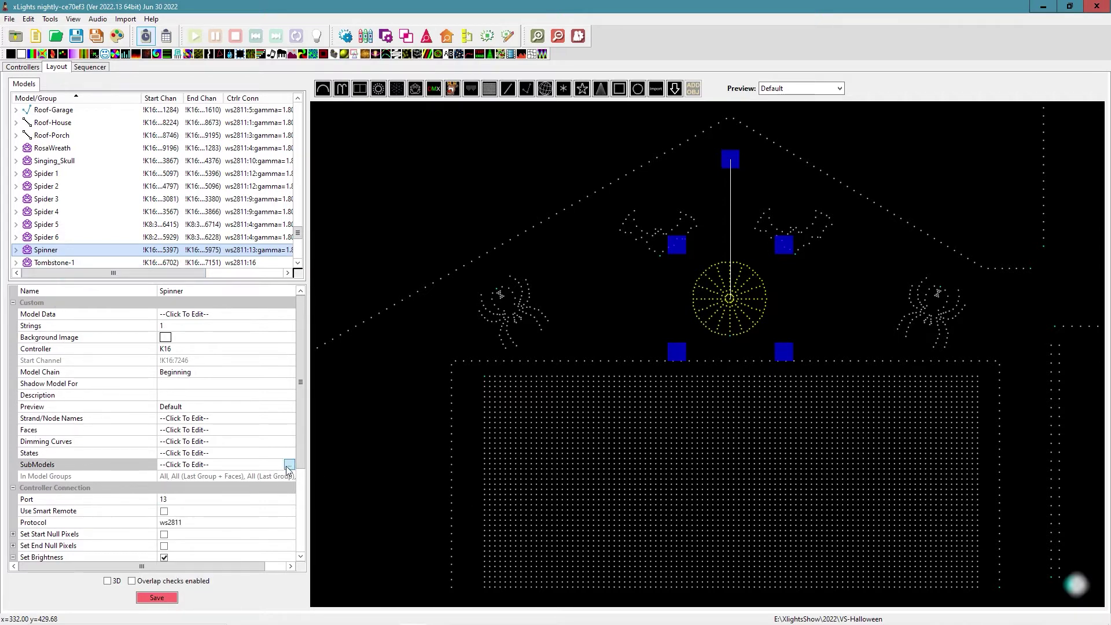
pyautogui.click(289, 466)
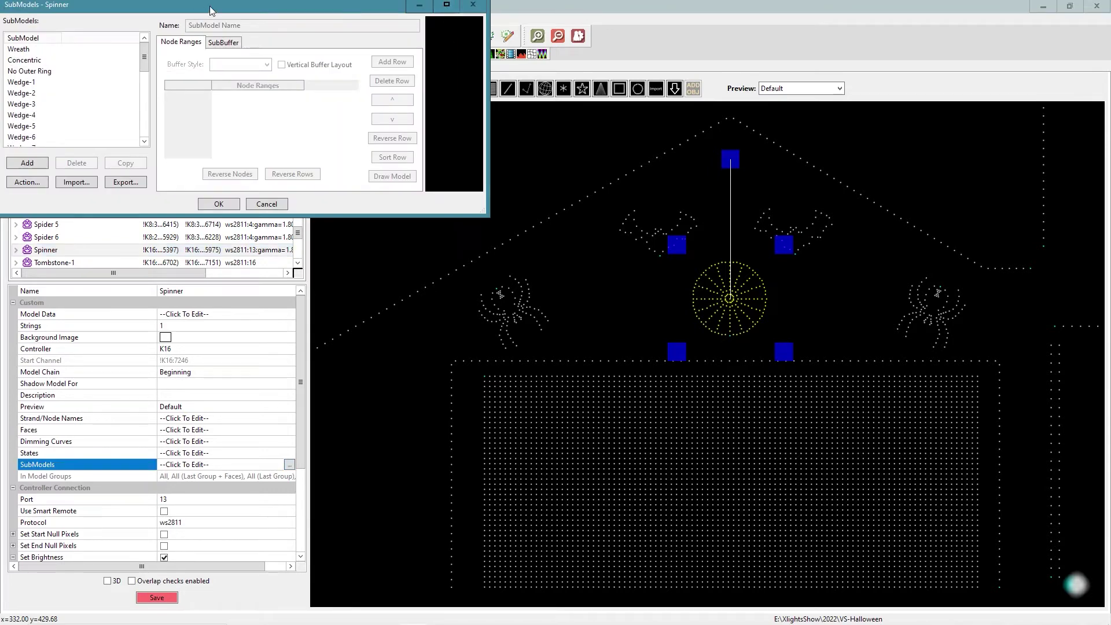
pyautogui.click(446, 4)
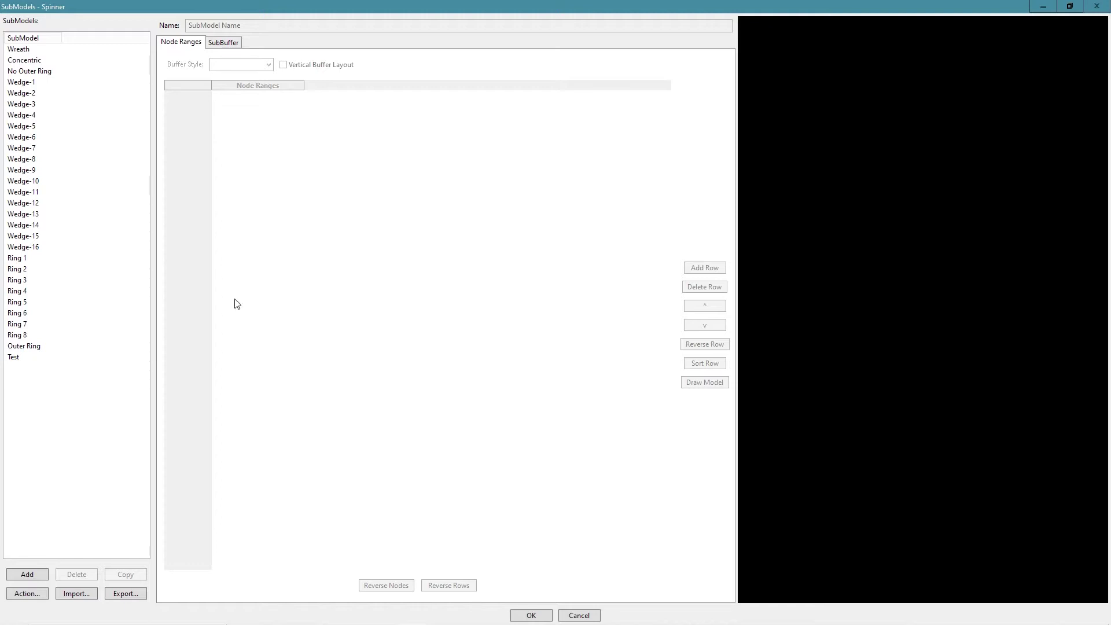
pyautogui.click(25, 51)
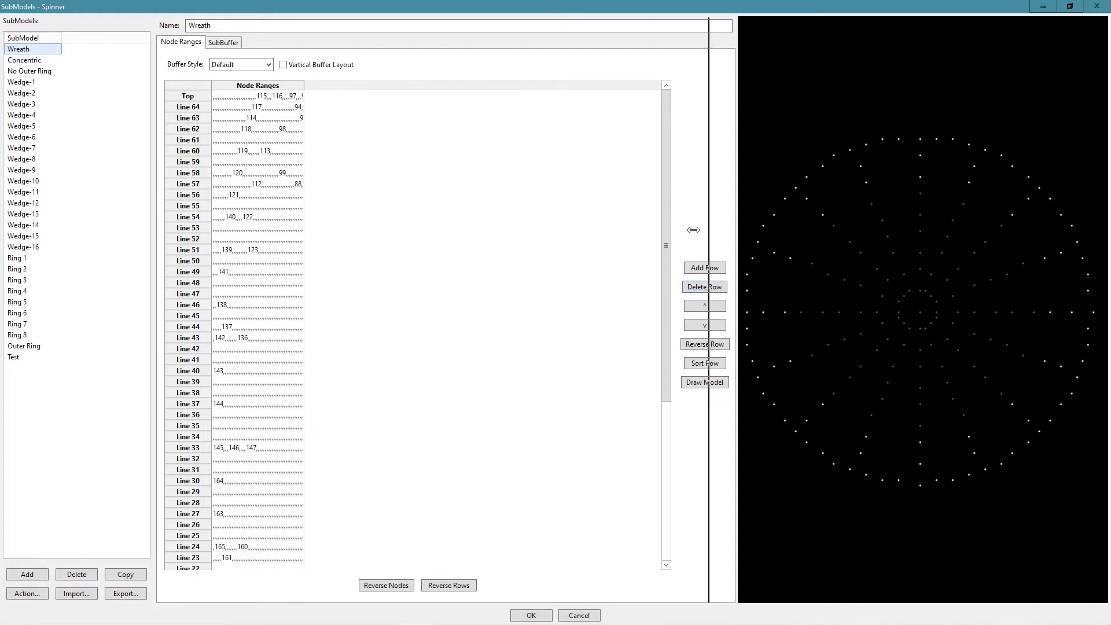
pyautogui.moveTo(736, 233); pyautogui.dragTo(686, 260)
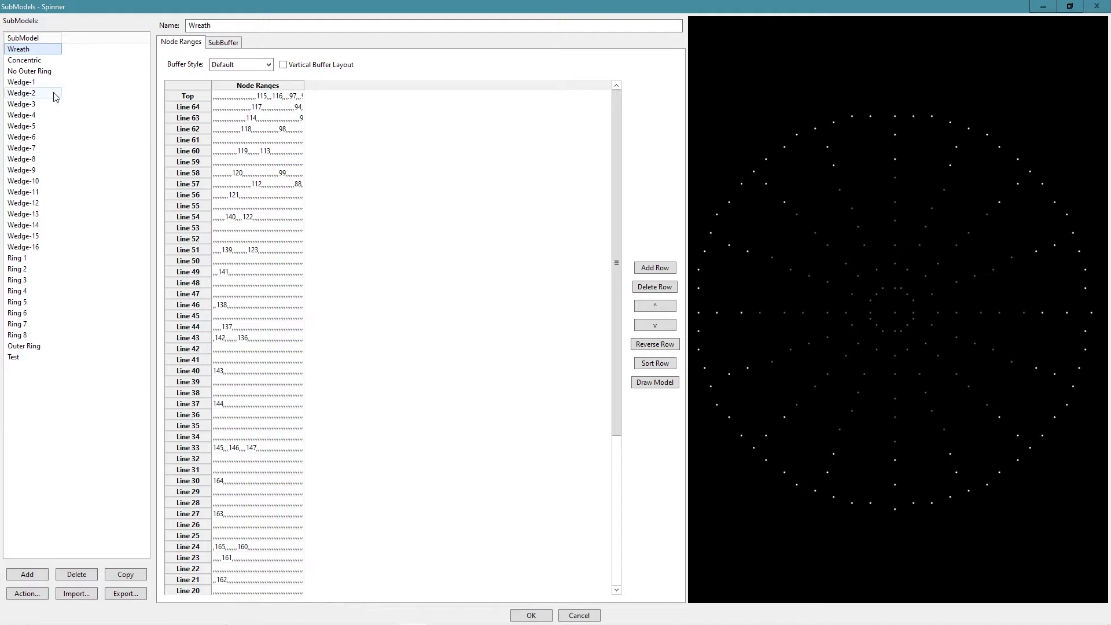
# Select the Concentric submodel and highlight its line rows' rings in the preview.
pyautogui.click(26, 65)
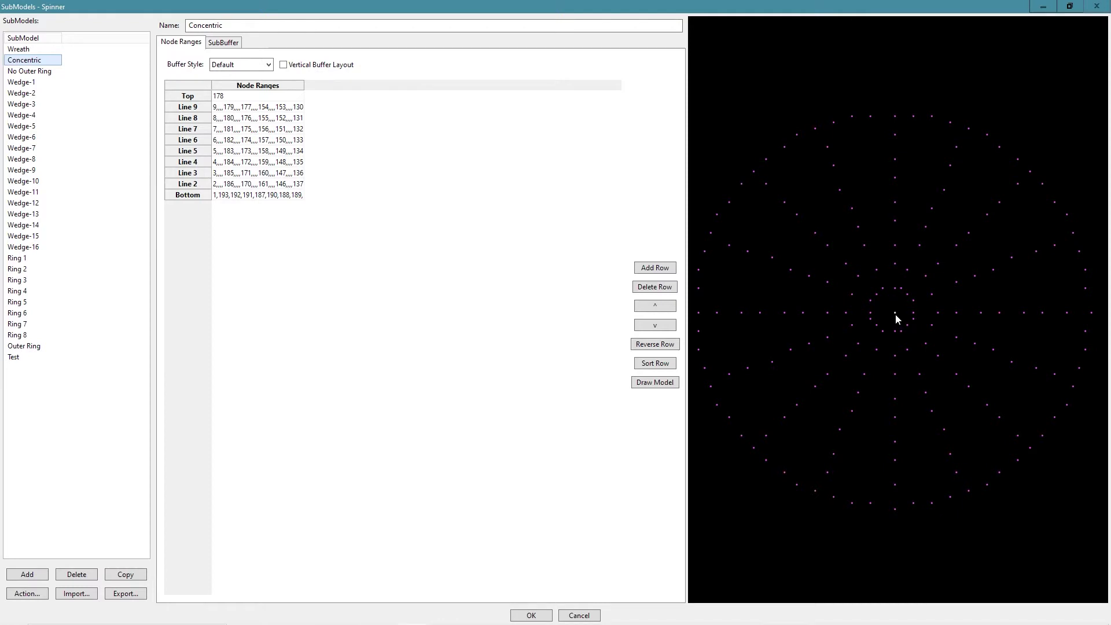
pyautogui.moveTo(894, 314)
pyautogui.moveTo(895, 356)
pyautogui.click(195, 142)
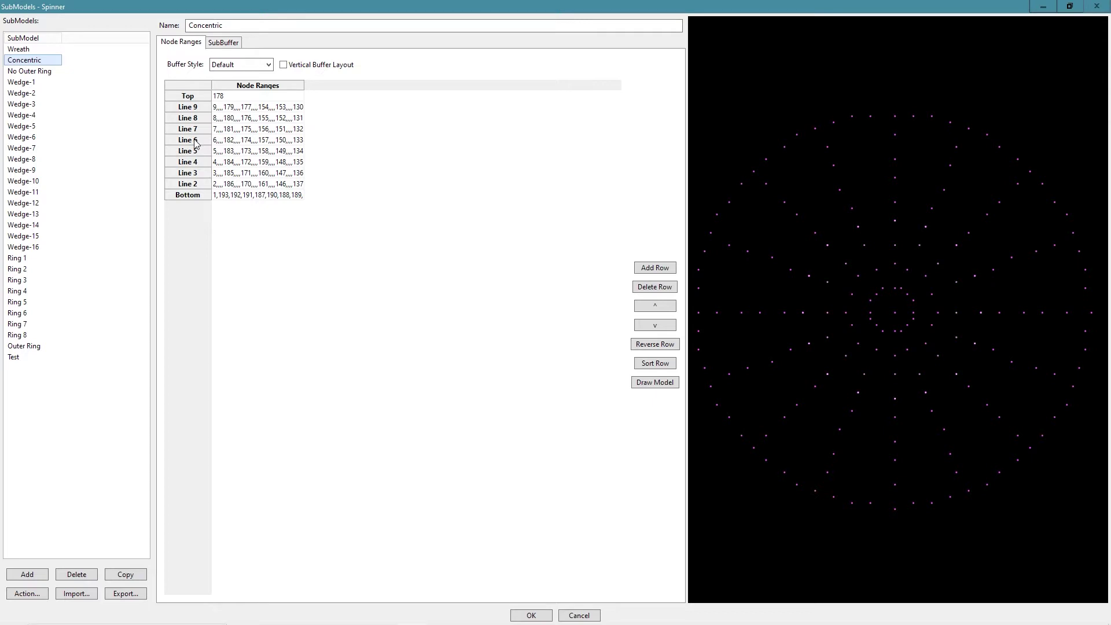
pyautogui.click(195, 173)
# Highlight one more Concentric ring, then select the No Outer Ring submodel.
pyautogui.click(195, 184)
pyautogui.moveTo(896, 489)
pyautogui.click(42, 71)
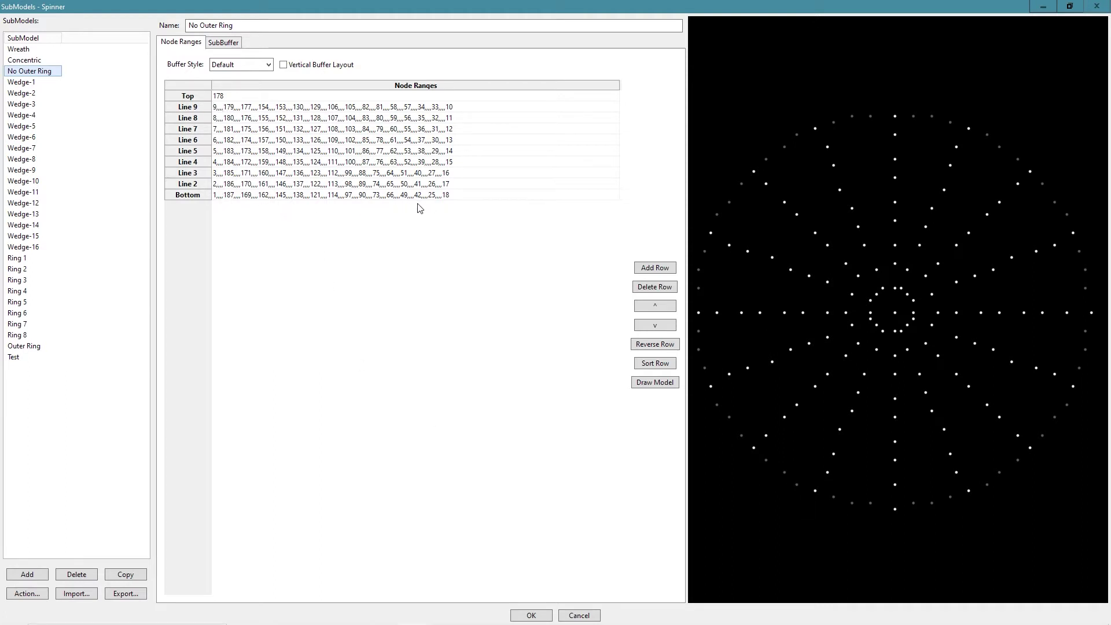
# Compare Concentric against No Outer Ring, then move down to Wedge-1 (178,105-94,90-82).
pyautogui.click(31, 62)
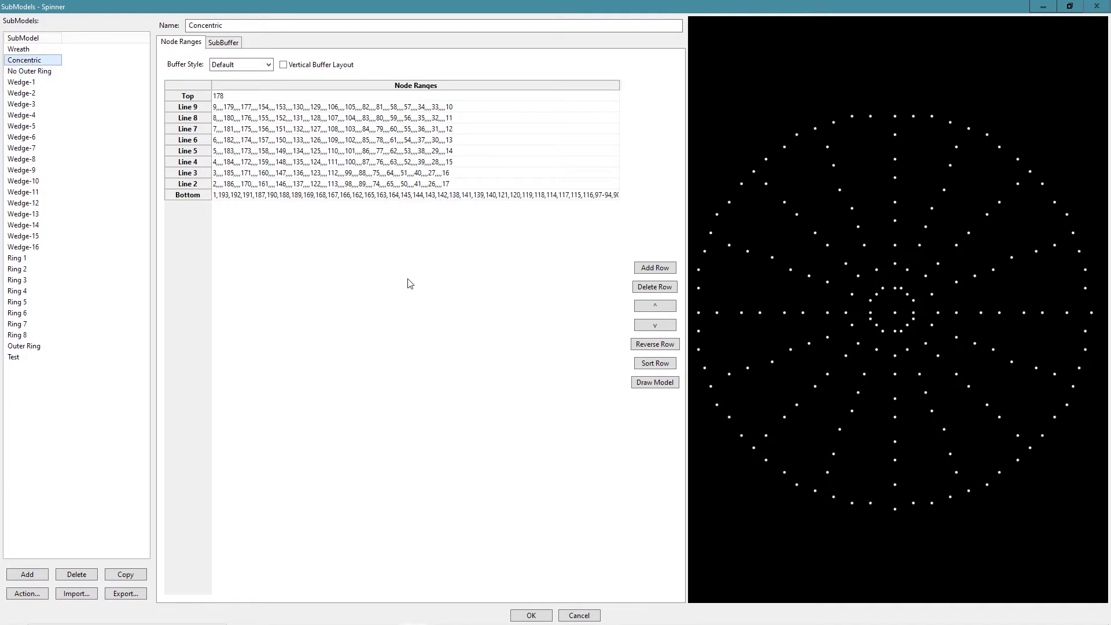
pyautogui.click(42, 72)
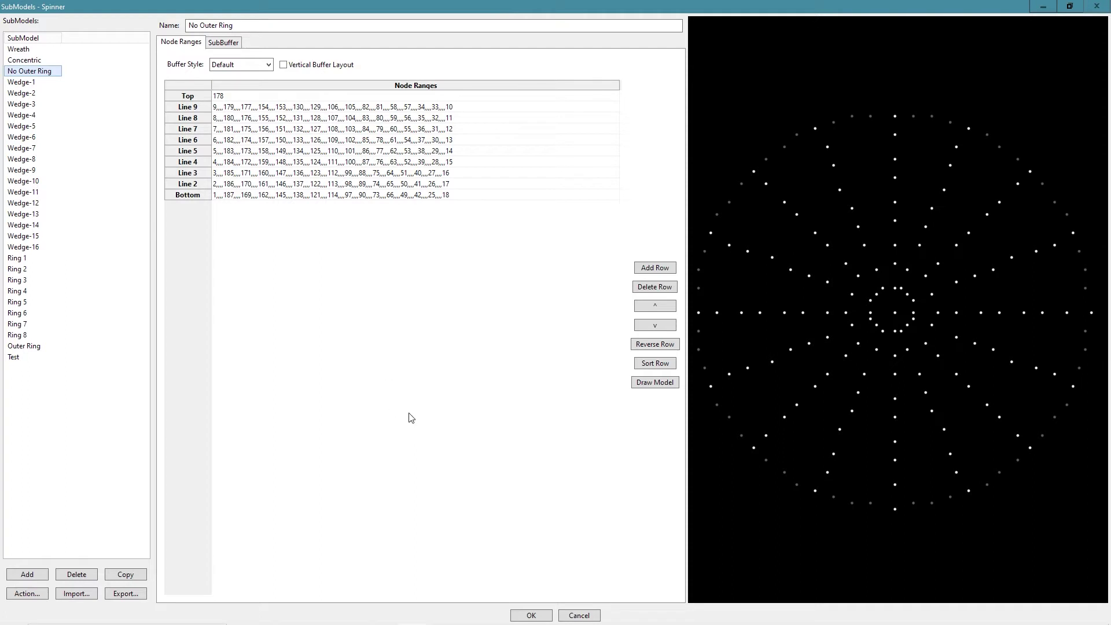
pyautogui.press('Down')
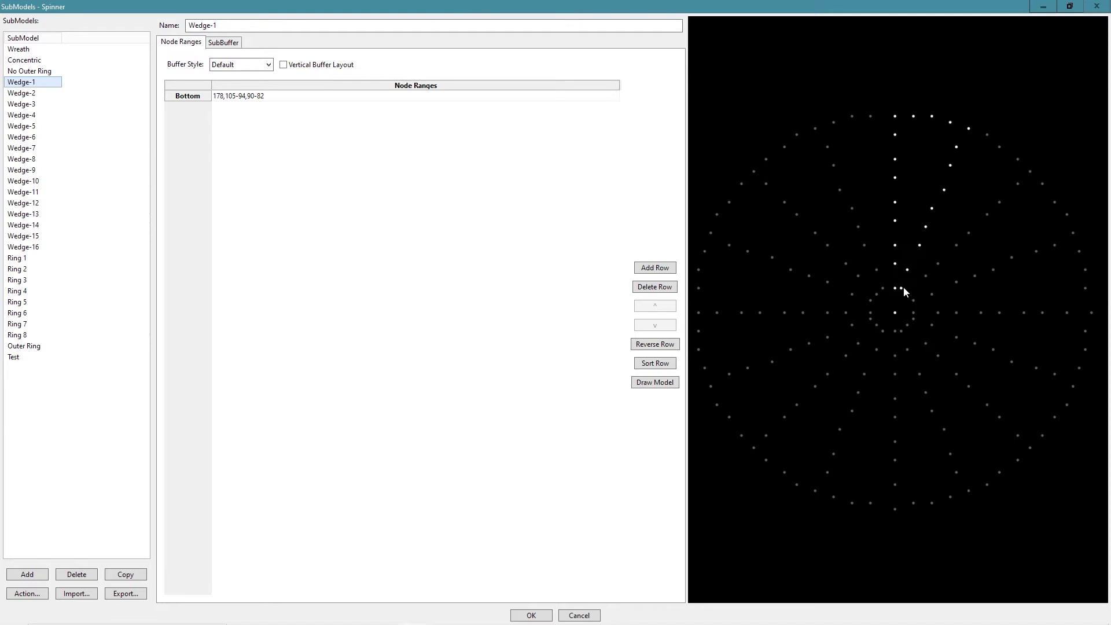
# Preview the Wedge-2 and Wedge-3 submodels, Wedge-3 being 178,81-70,66-58.
pyautogui.moveTo(901, 288)
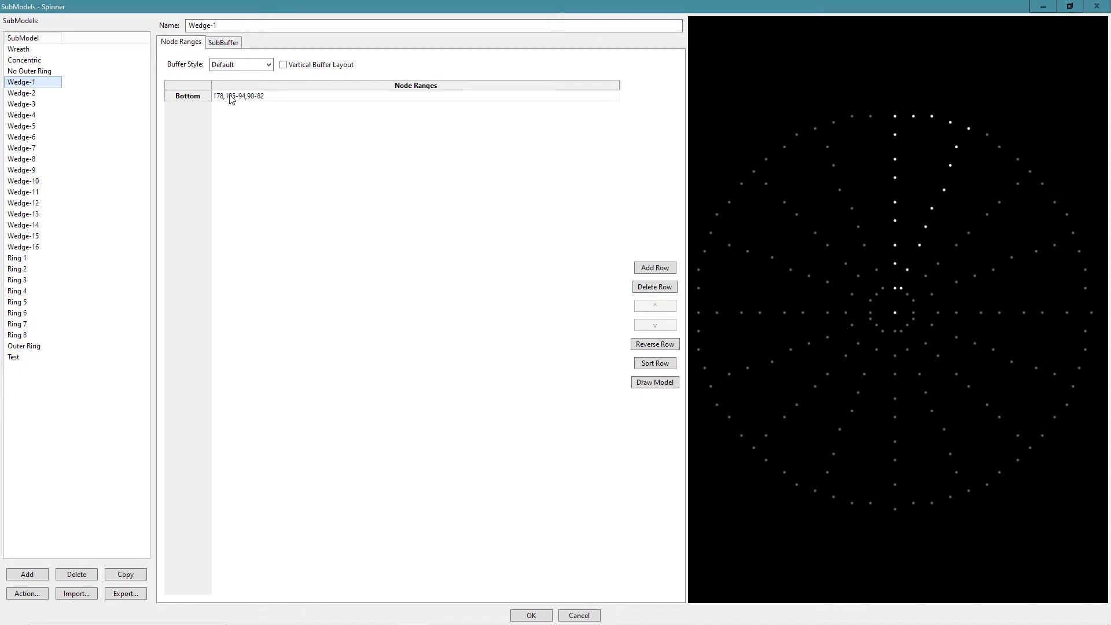
pyautogui.click(23, 94)
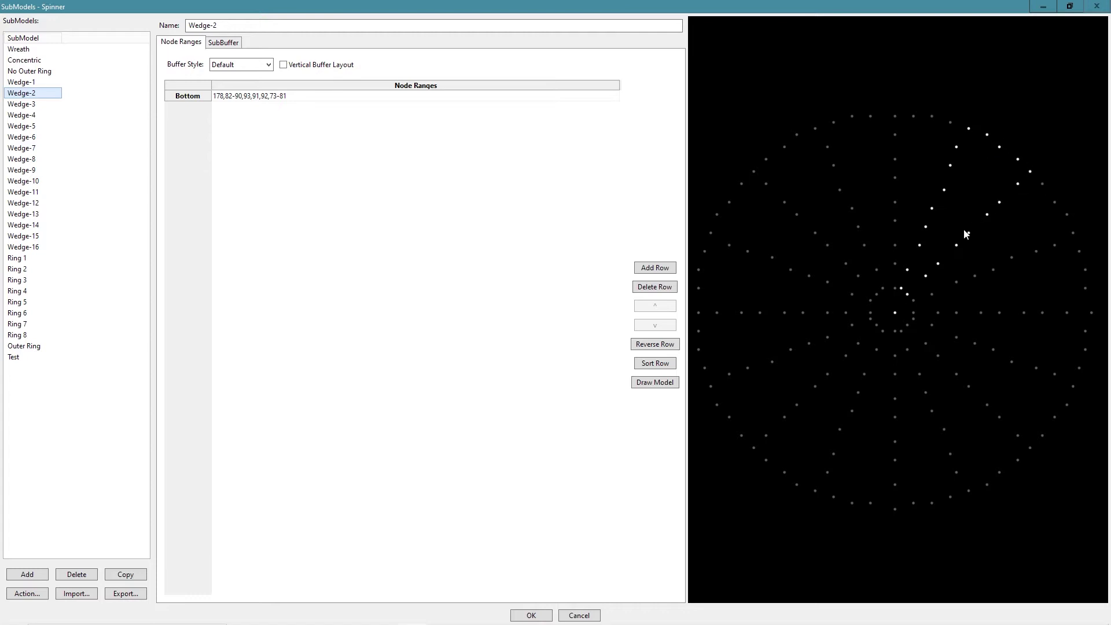
pyautogui.click(21, 105)
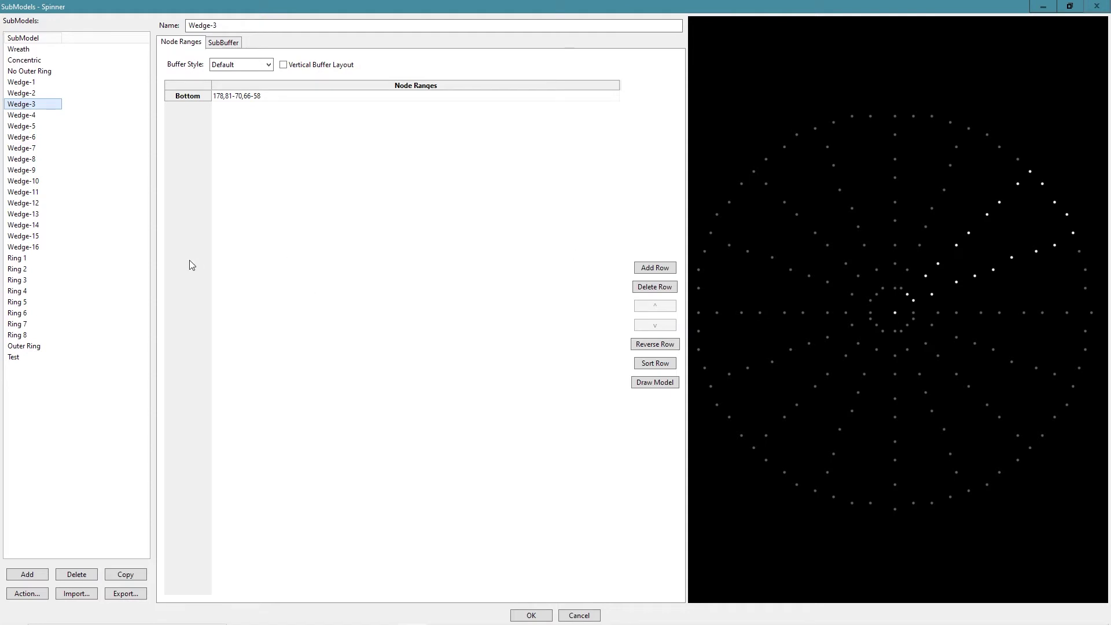
# Review Ring 1 through Ring 8 and Outer Ring, then select the Test submodel.
pyautogui.click(31, 258)
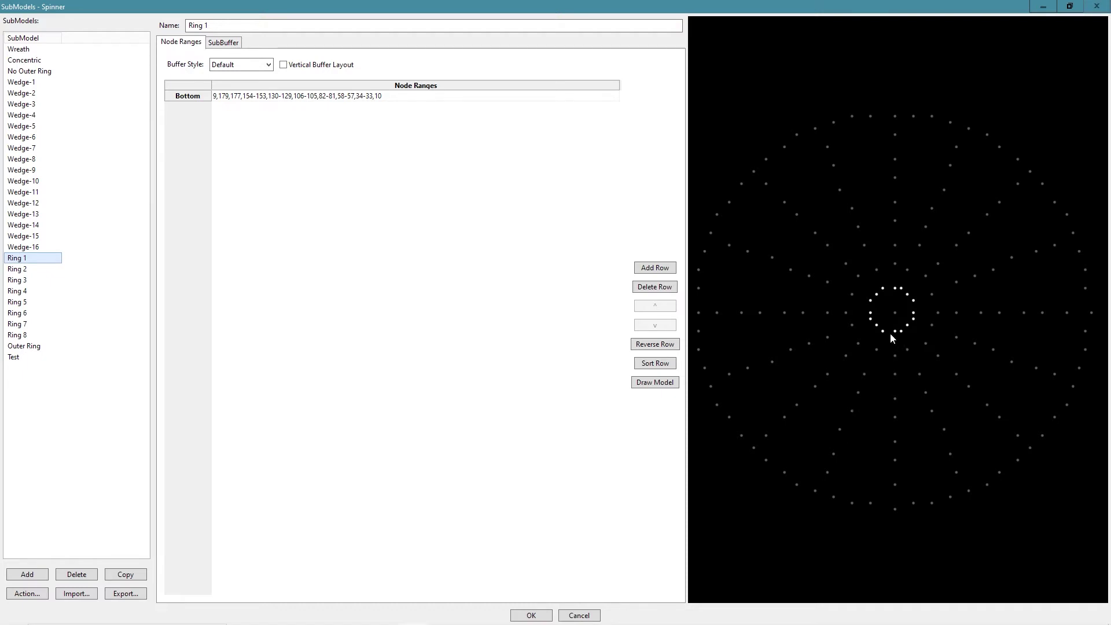
pyautogui.moveTo(895, 334)
pyautogui.click(19, 269)
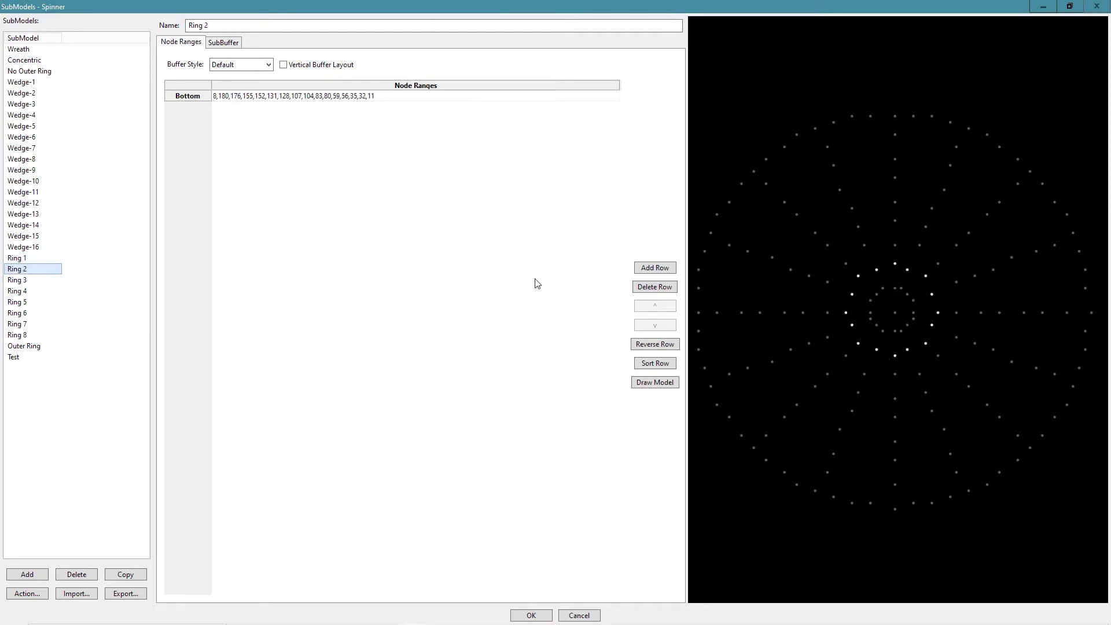
pyautogui.click(22, 280)
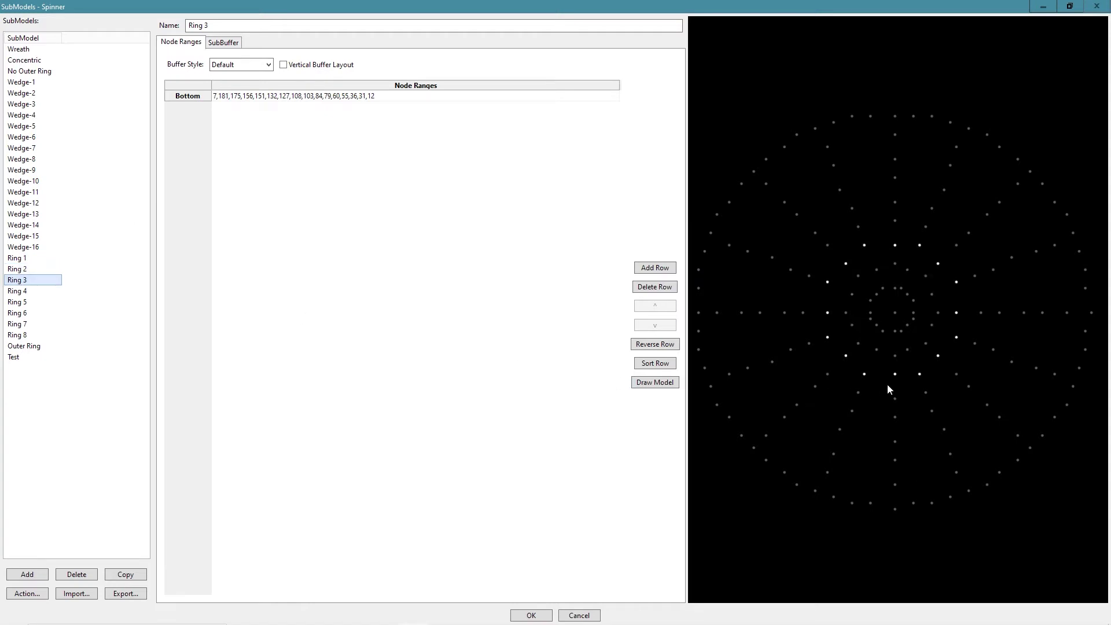
pyautogui.click(57, 290)
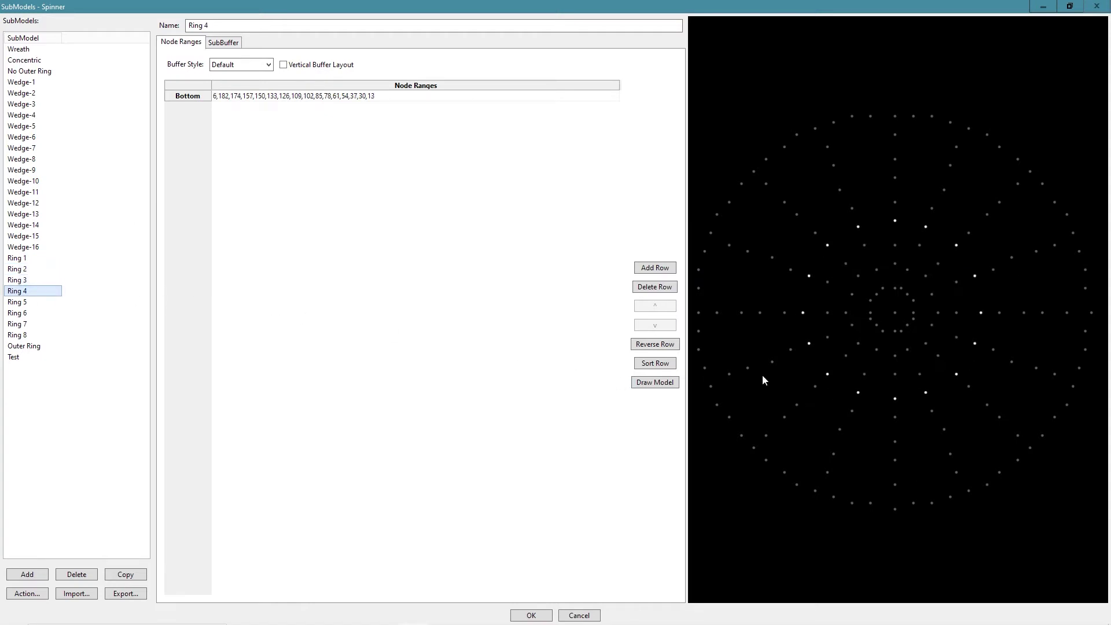
pyautogui.click(29, 313)
pyautogui.click(30, 325)
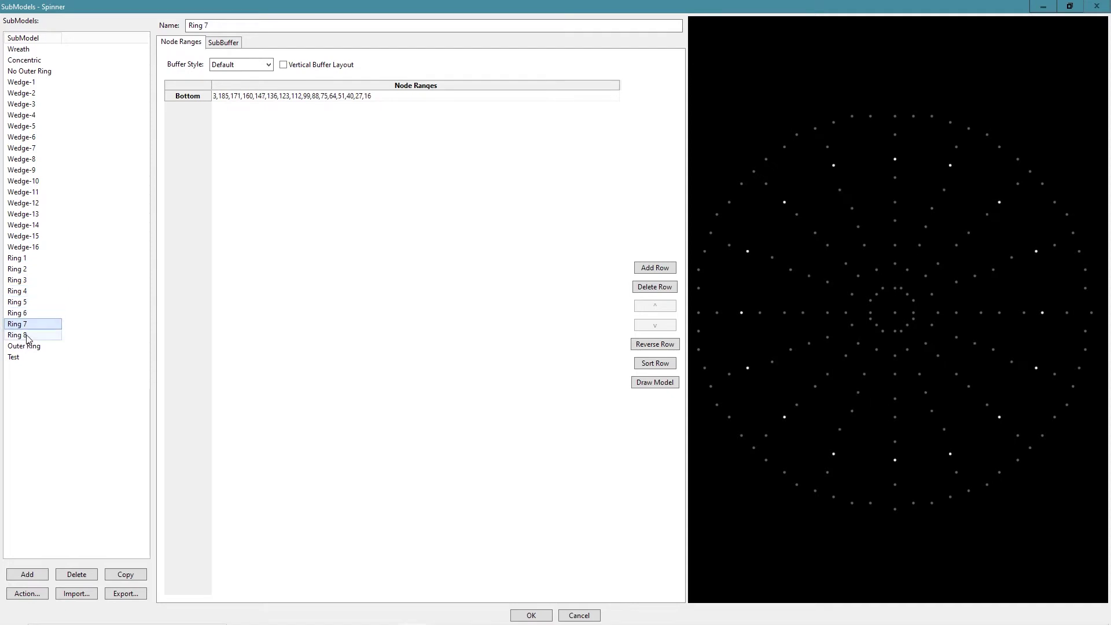
pyautogui.click(29, 336)
pyautogui.click(40, 348)
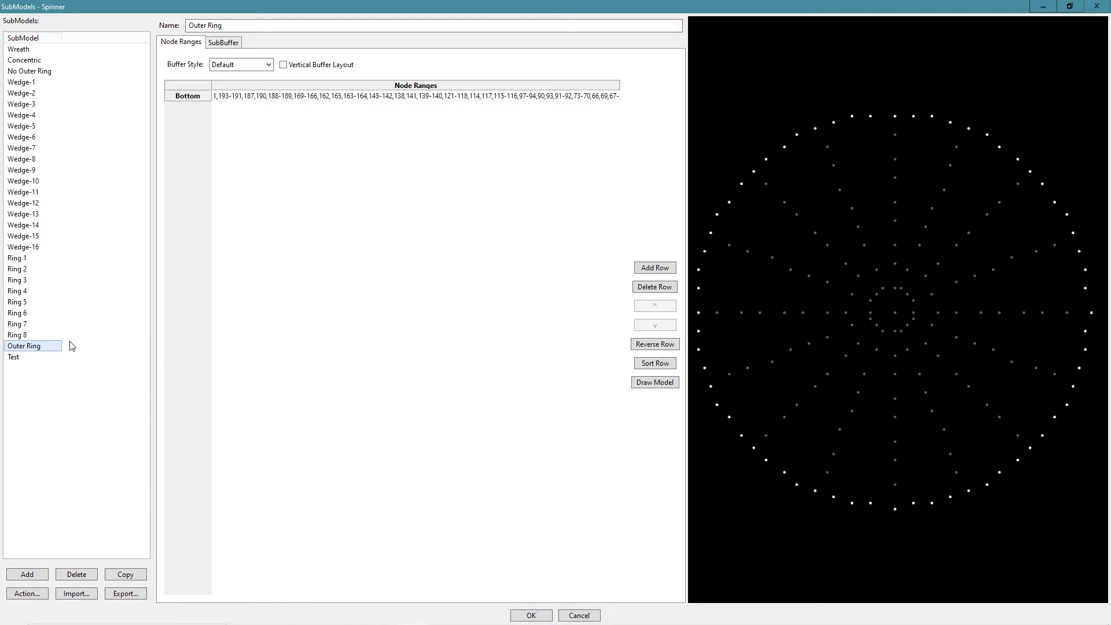
pyautogui.click(23, 358)
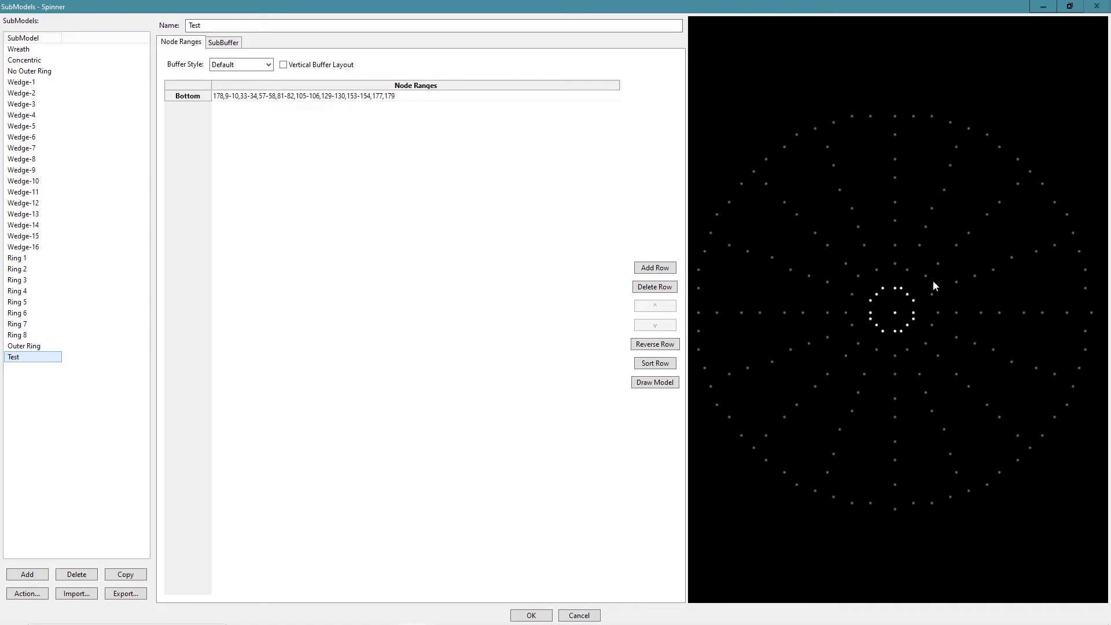
# Delete the Test submodel after confirming, then select Wedge-1.
pyautogui.click(82, 576)
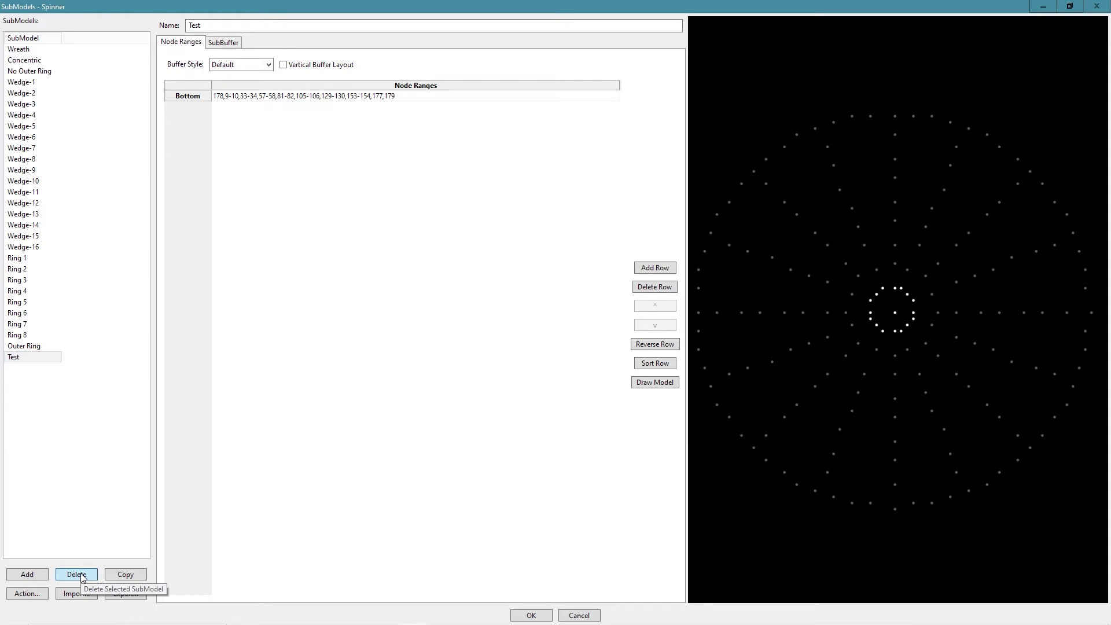
pyautogui.click(83, 577)
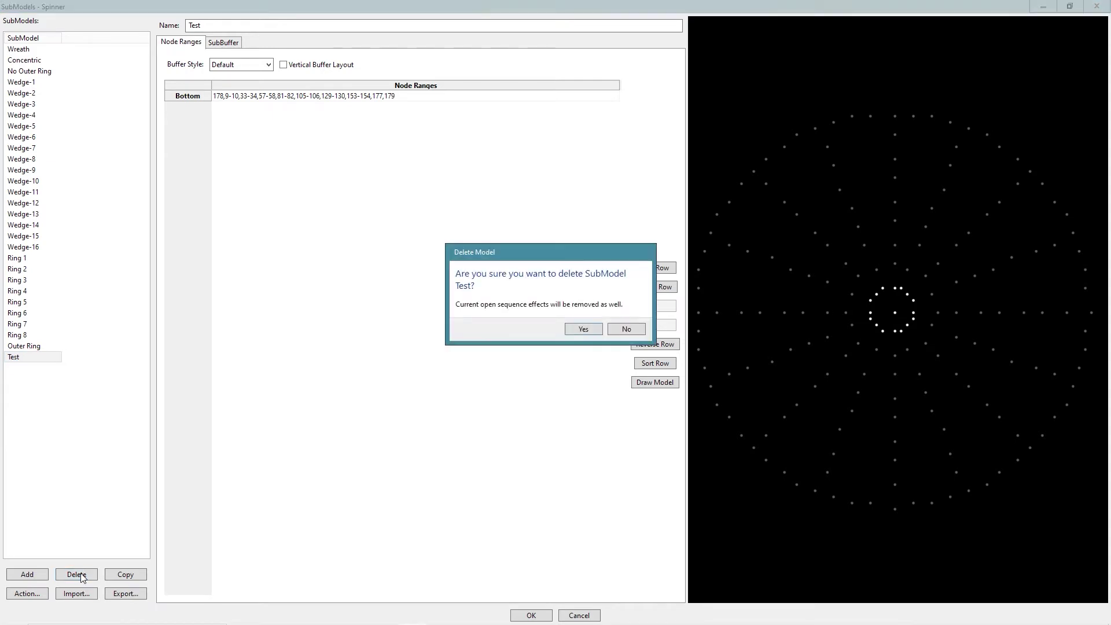
pyautogui.click(583, 329)
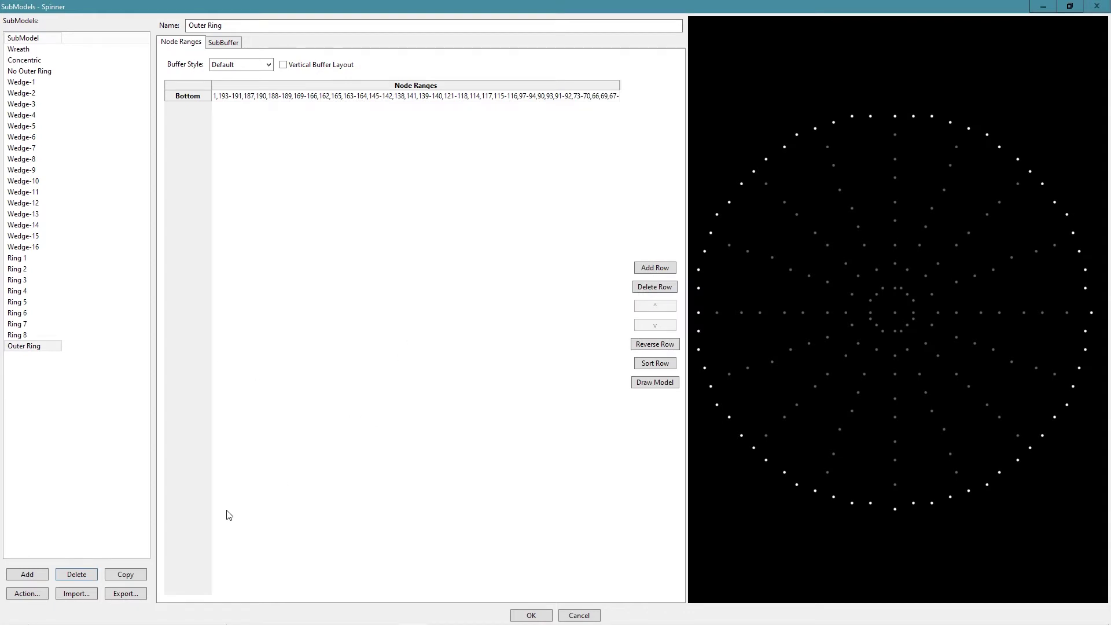
pyautogui.click(34, 84)
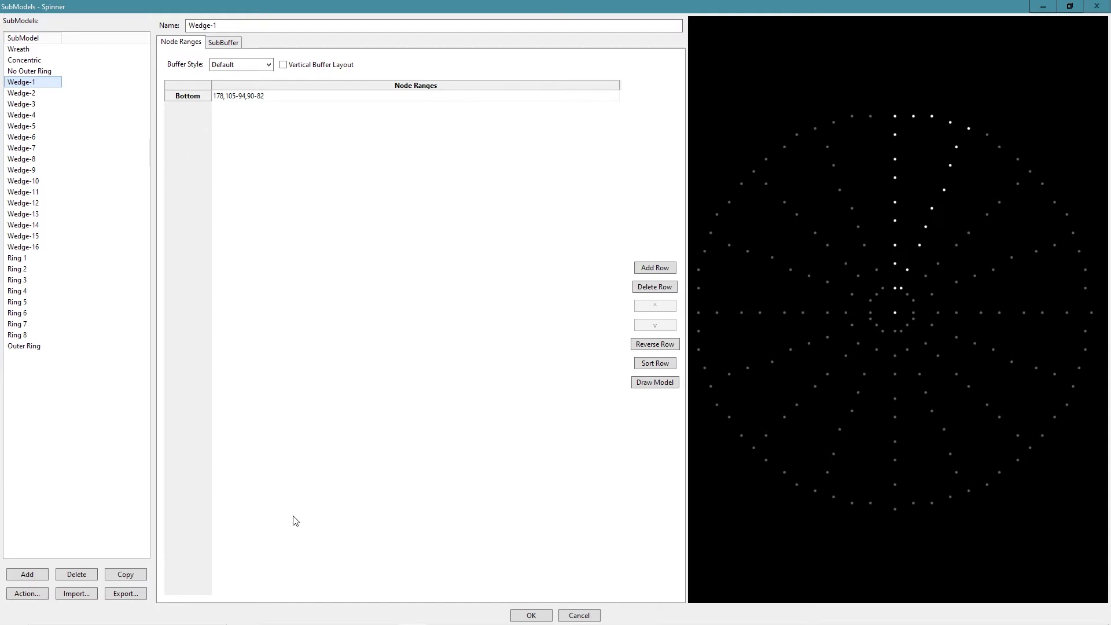
pyautogui.moveTo(482, 605)
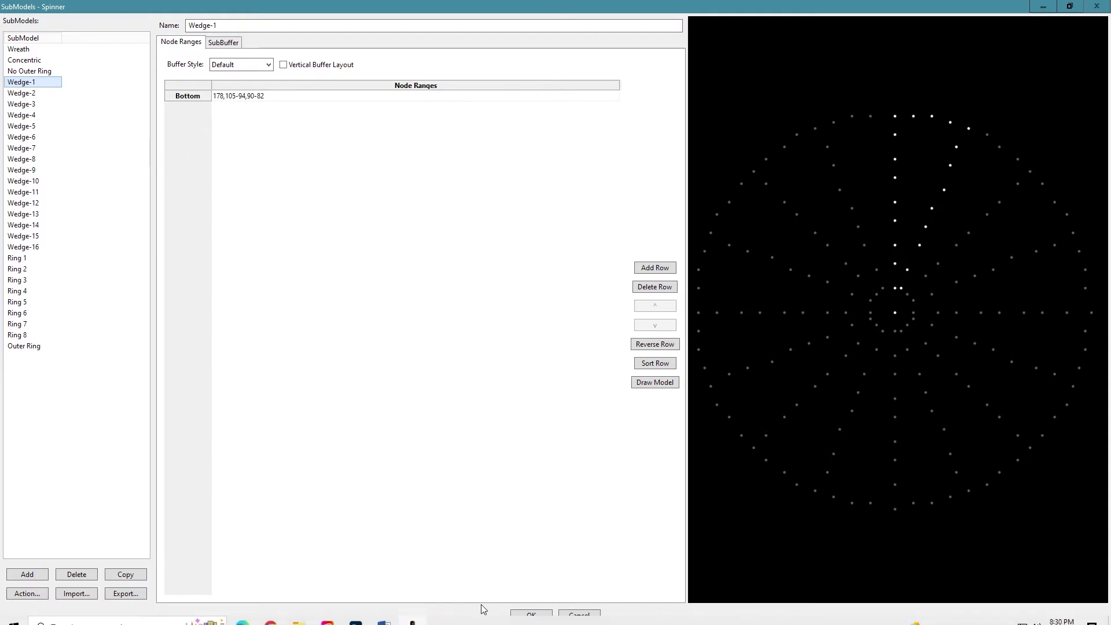
# Accept the submodel edits, then view the Spinner's enlarged wiring diagram and close it.
pyautogui.click(533, 615)
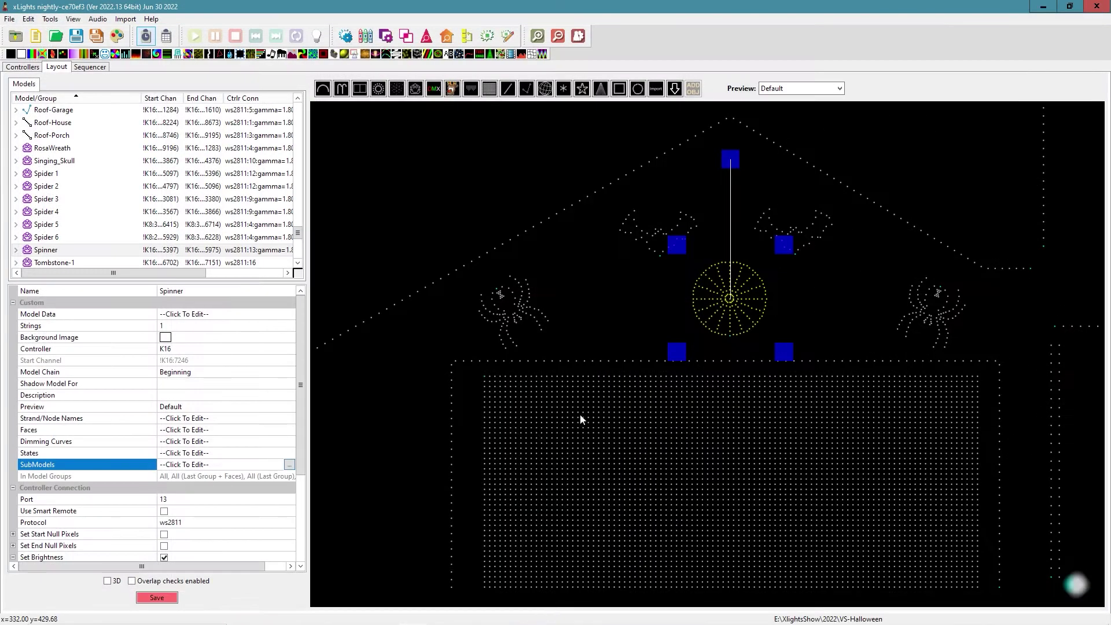
pyautogui.rightClick(707, 309)
pyautogui.click(757, 356)
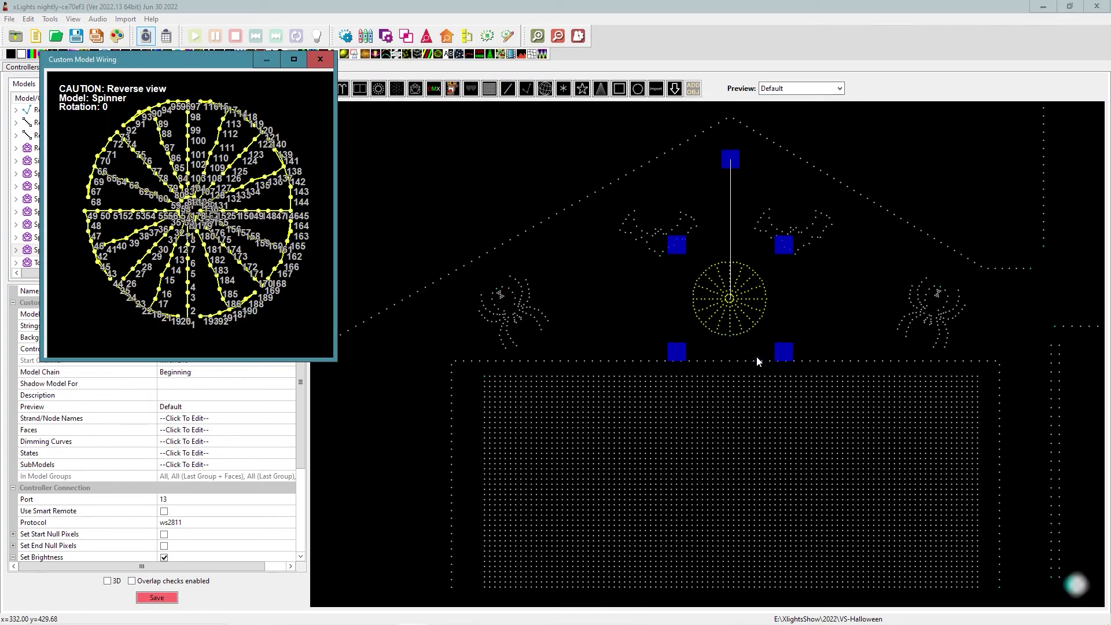
pyautogui.moveTo(209, 55); pyautogui.dragTo(461, 66)
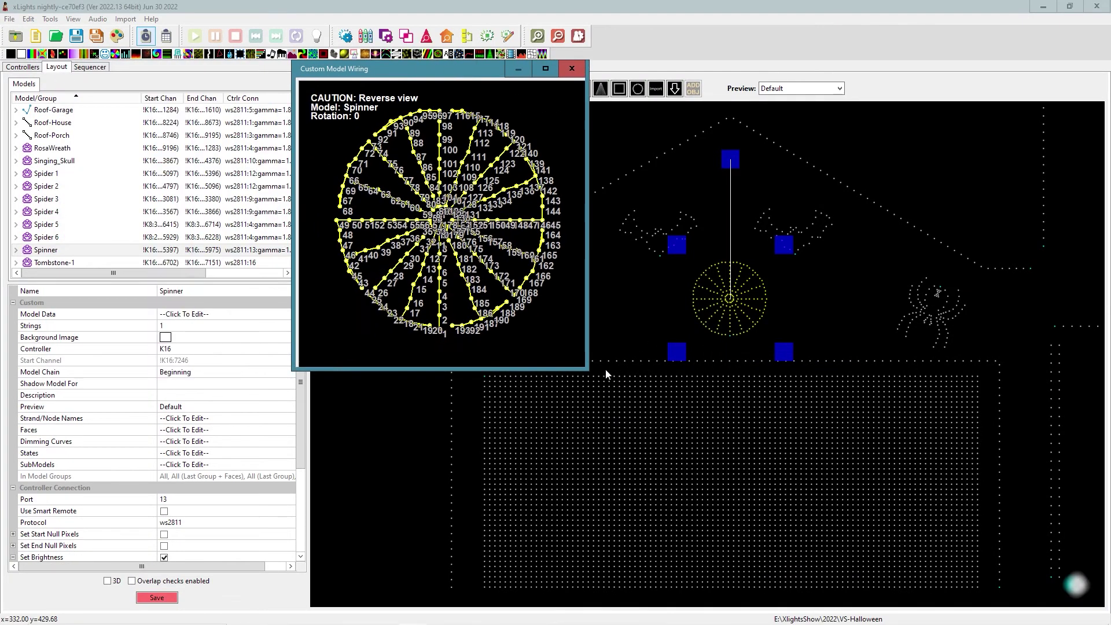
pyautogui.moveTo(586, 366); pyautogui.dragTo(1017, 605)
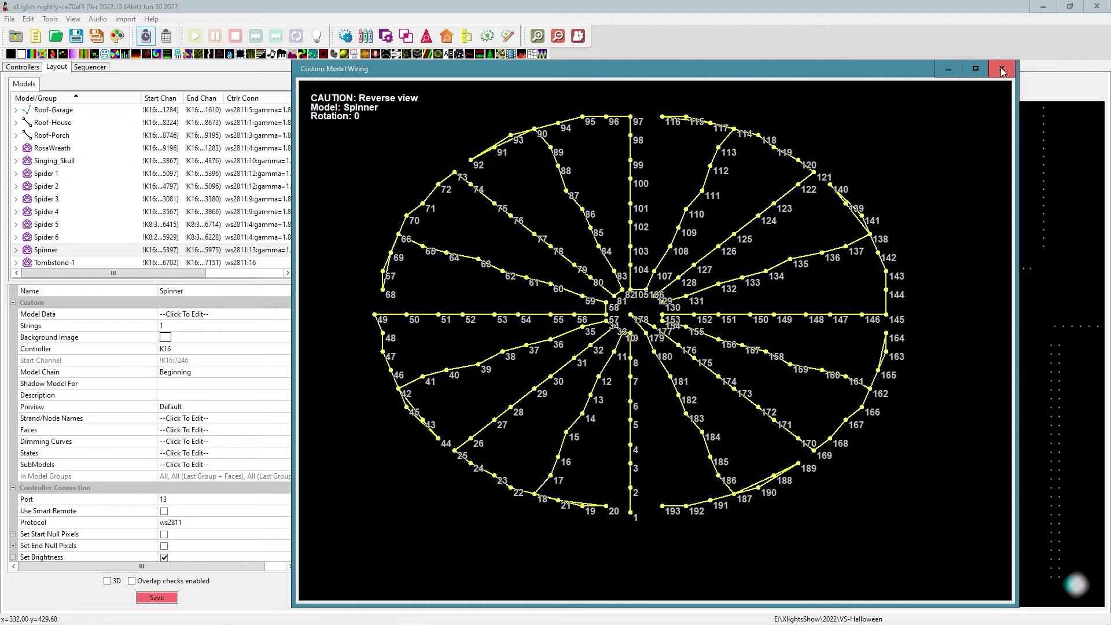
pyautogui.click(1002, 70)
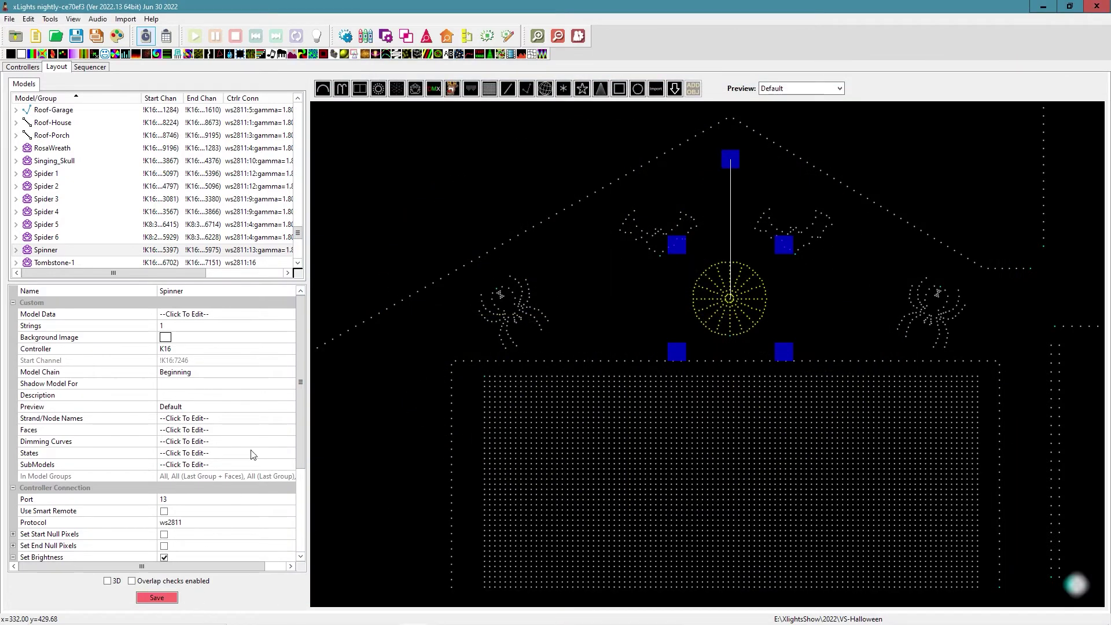
pyautogui.click(234, 464)
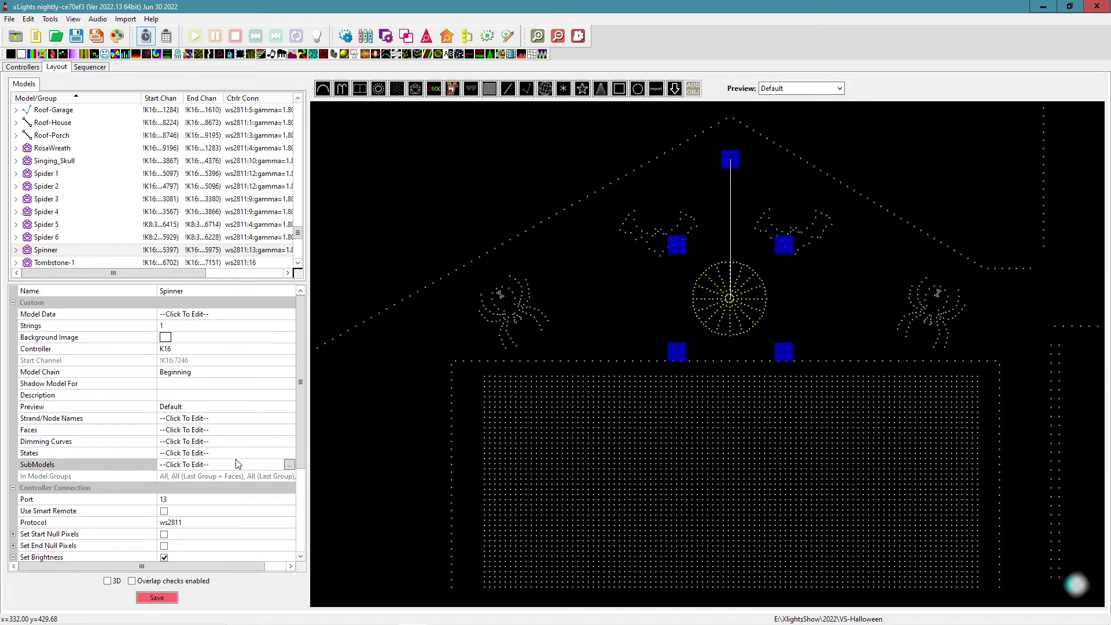
pyautogui.click(289, 464)
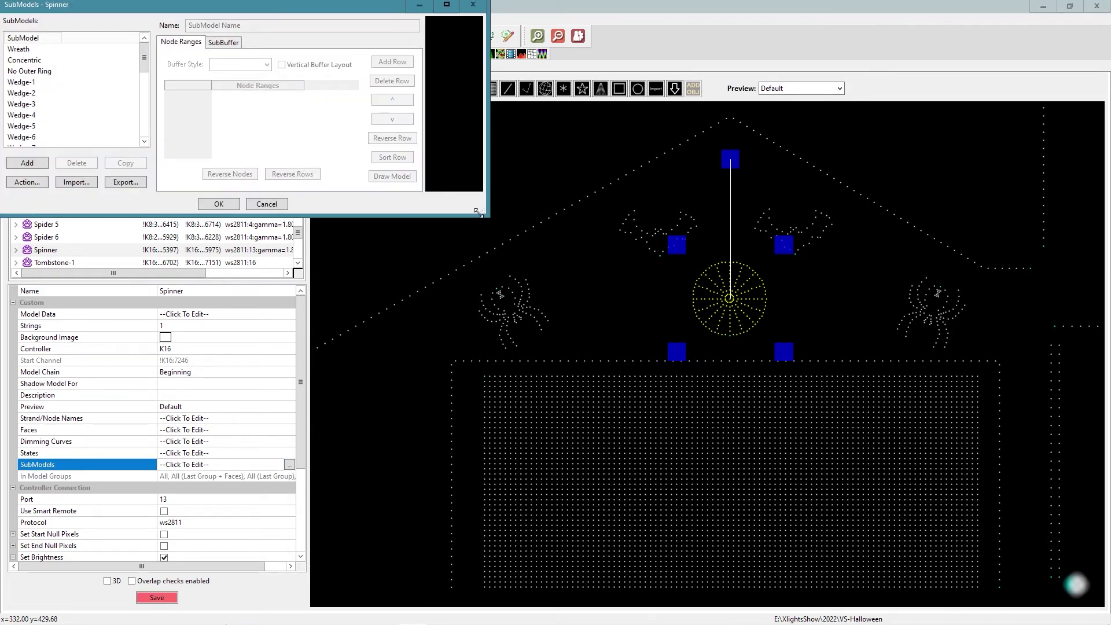
pyautogui.moveTo(486, 215); pyautogui.dragTo(515, 258)
pyautogui.click(291, 252)
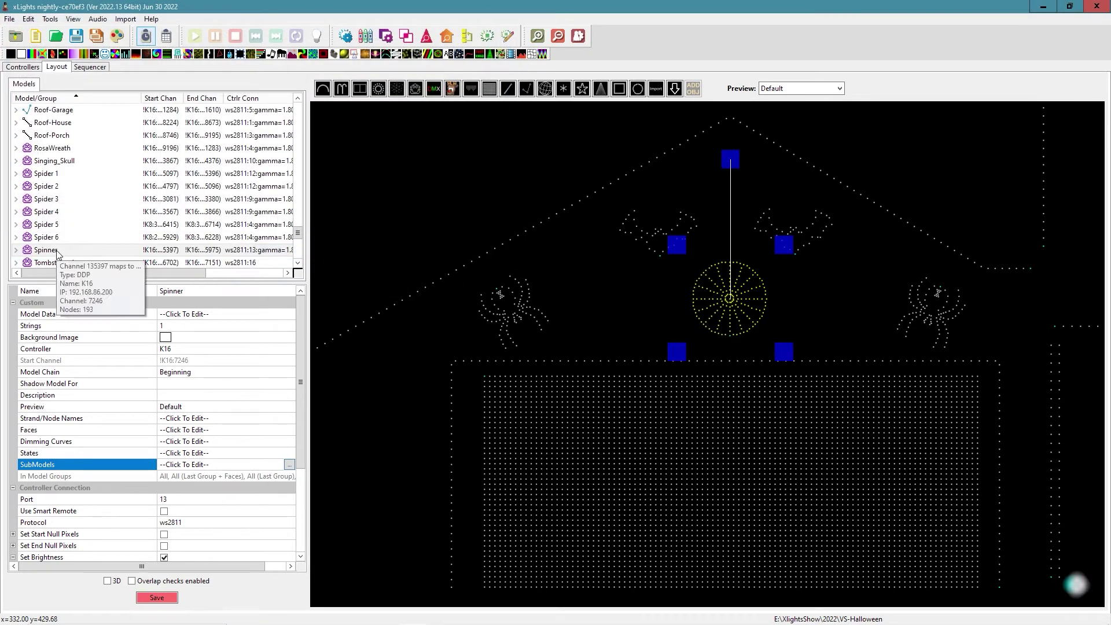
pyautogui.moveTo(52, 257)
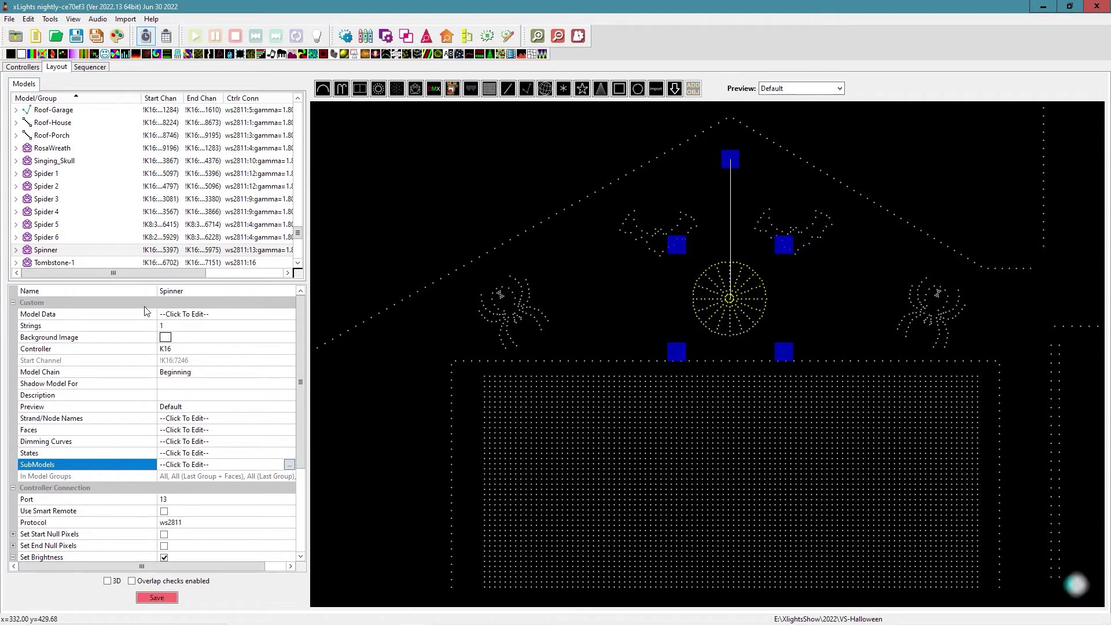
pyautogui.rightClick(55, 254)
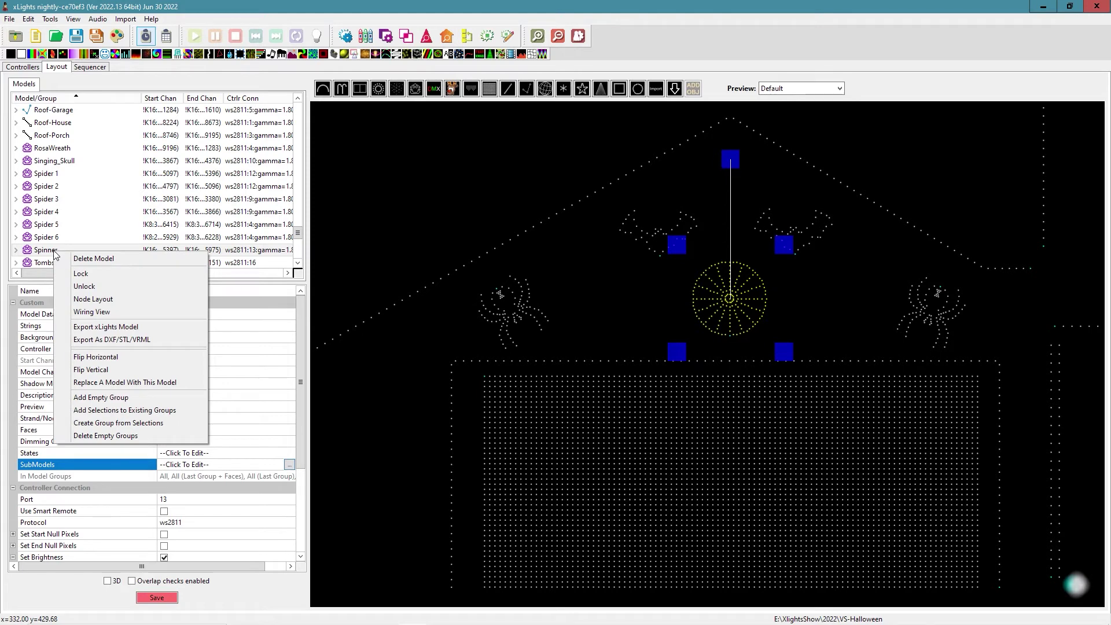
pyautogui.click(106, 327)
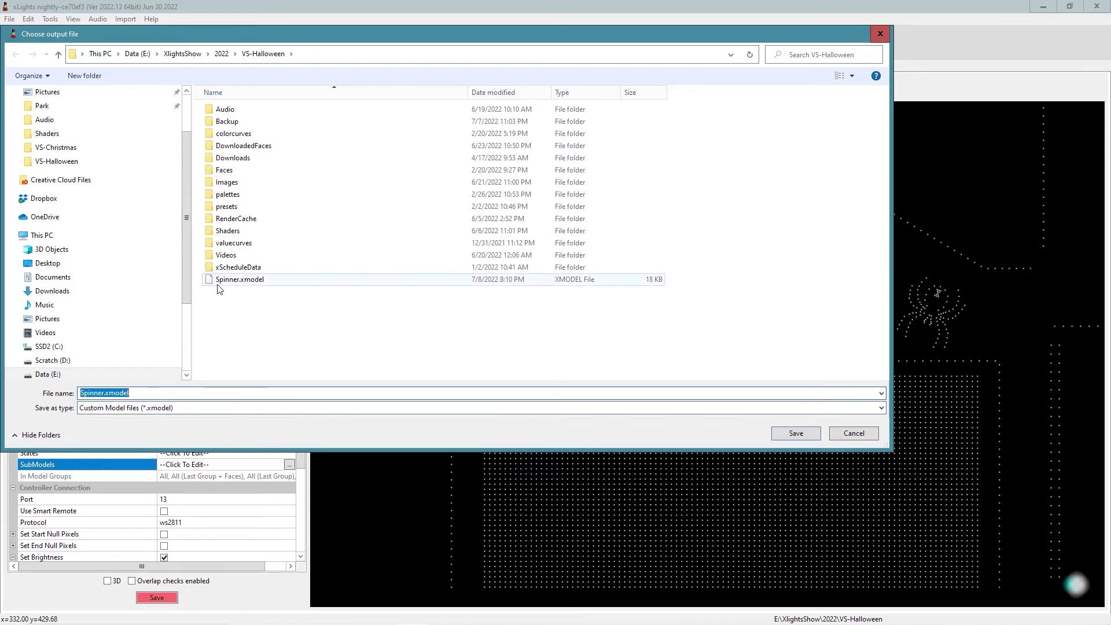
pyautogui.click(863, 431)
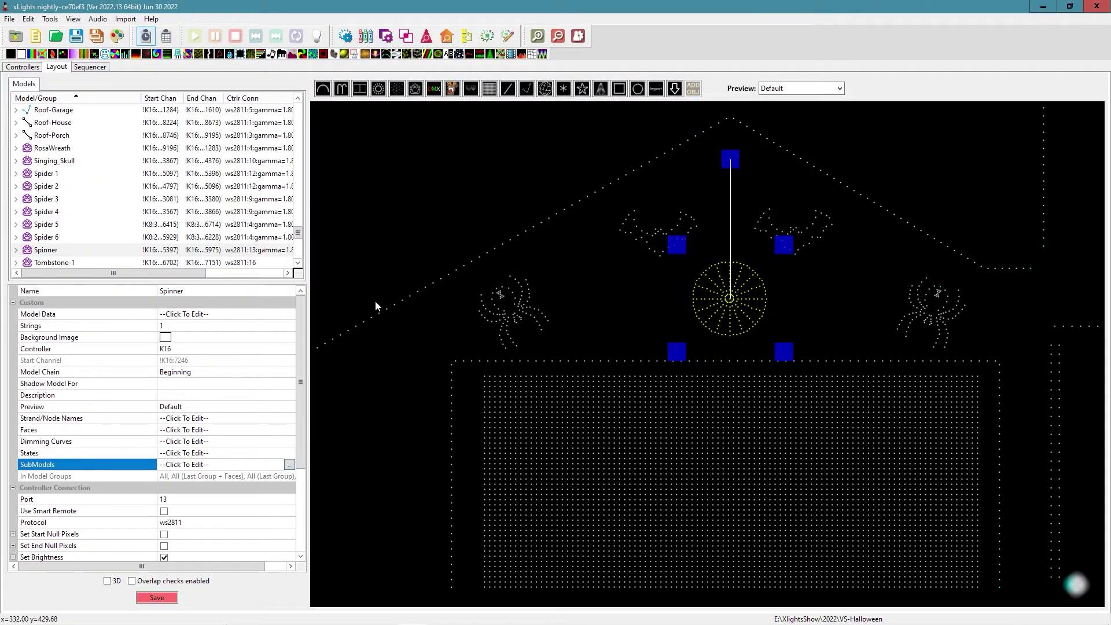
# Import the Spinner's submodels from the Spinner.xmodel file.
pyautogui.click(288, 466)
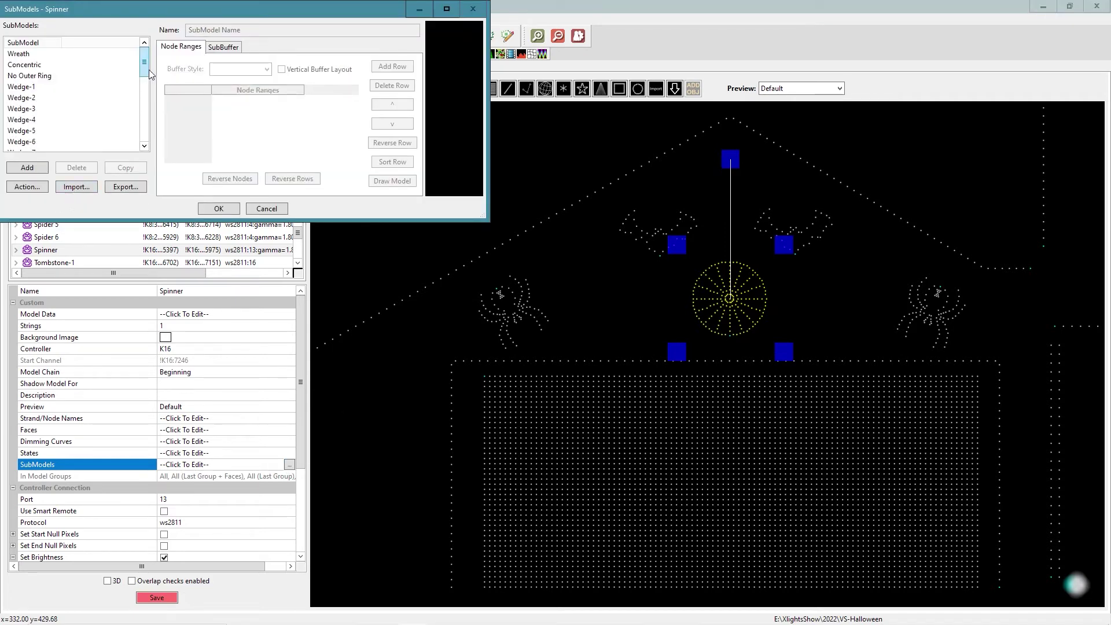
pyautogui.click(81, 188)
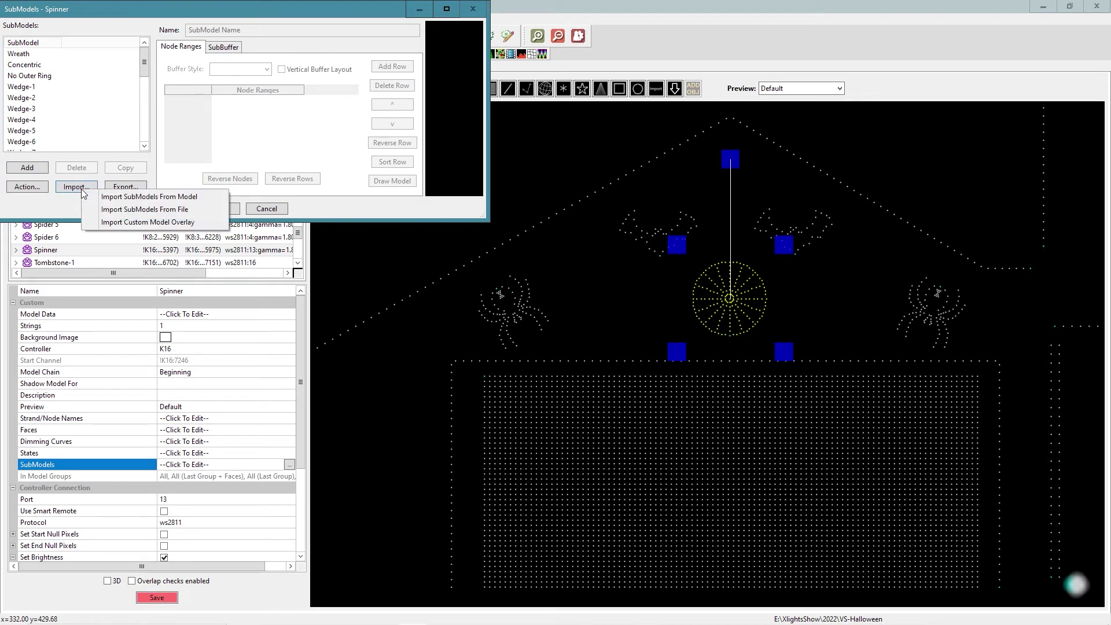
pyautogui.click(133, 209)
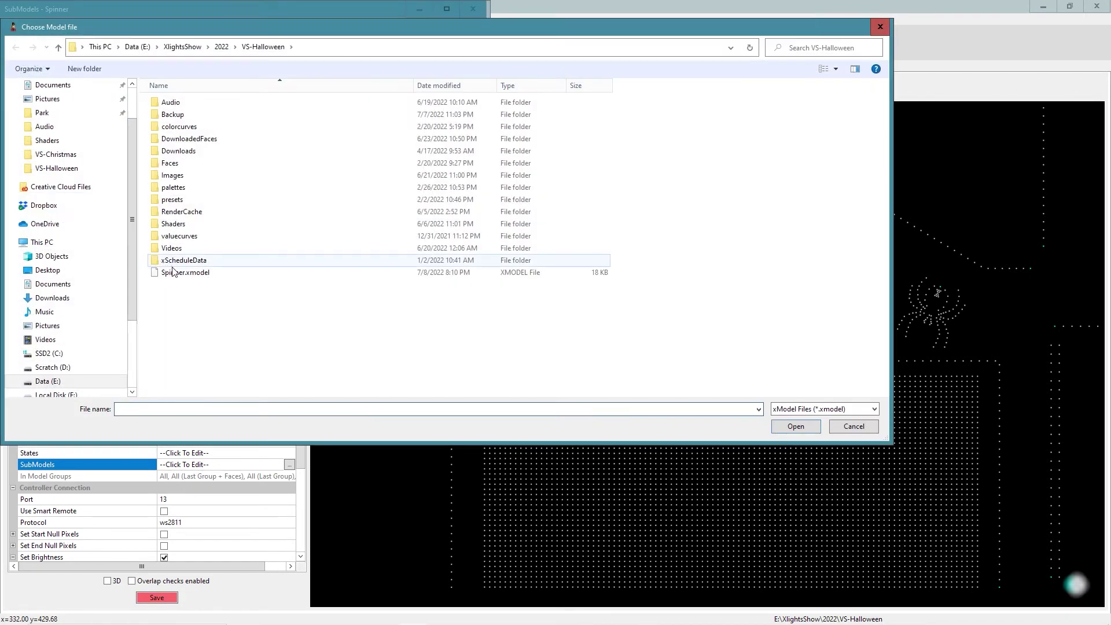
pyautogui.click(177, 274)
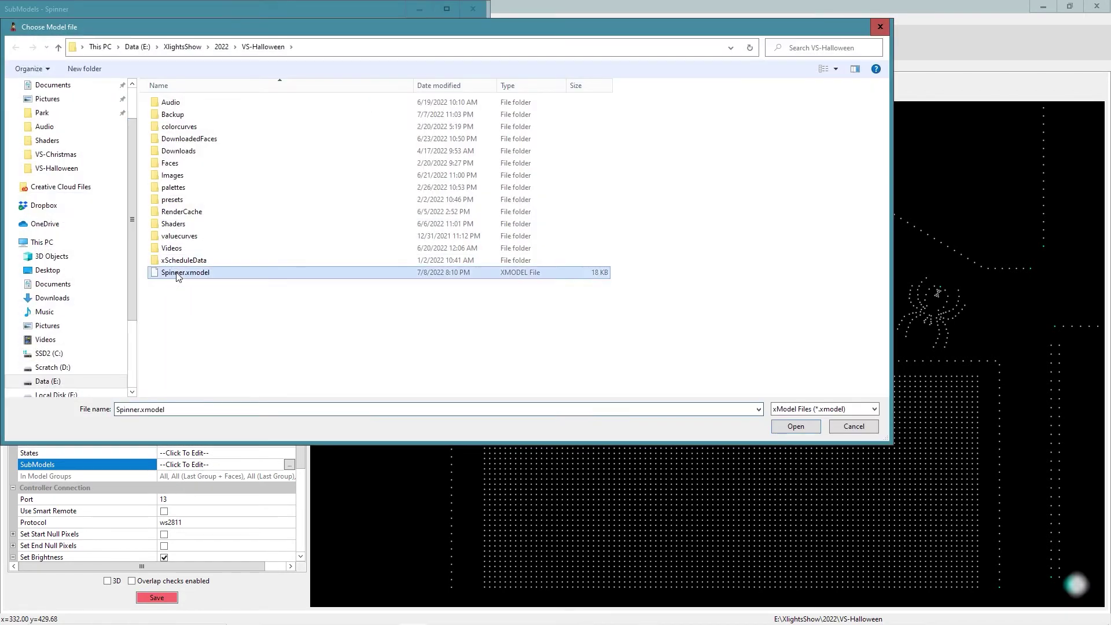
pyautogui.click(801, 427)
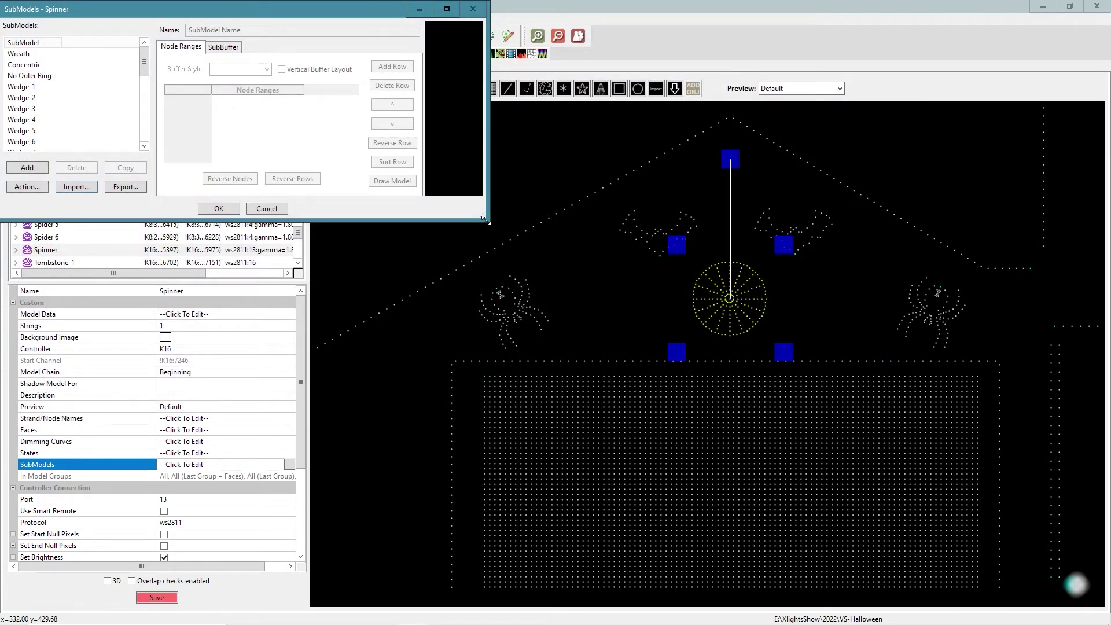
# Enlarge the editor, inspect the Test submodel's node ranges, and accept the imported submodels.
pyautogui.moveTo(486, 219); pyautogui.dragTo(793, 479)
pyautogui.click(20, 362)
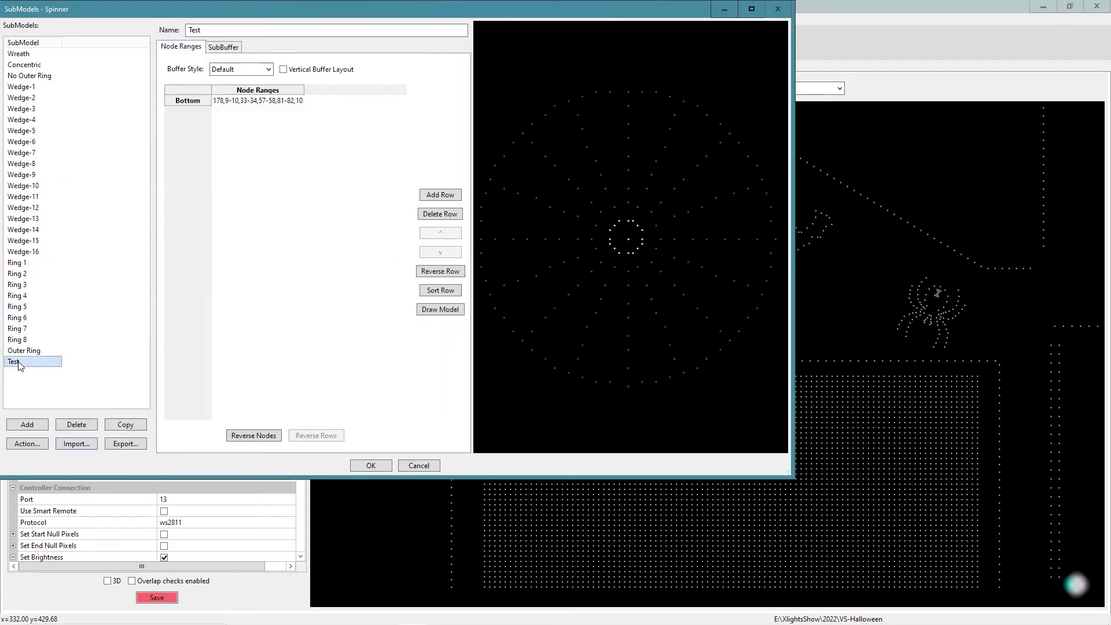
pyautogui.click(375, 466)
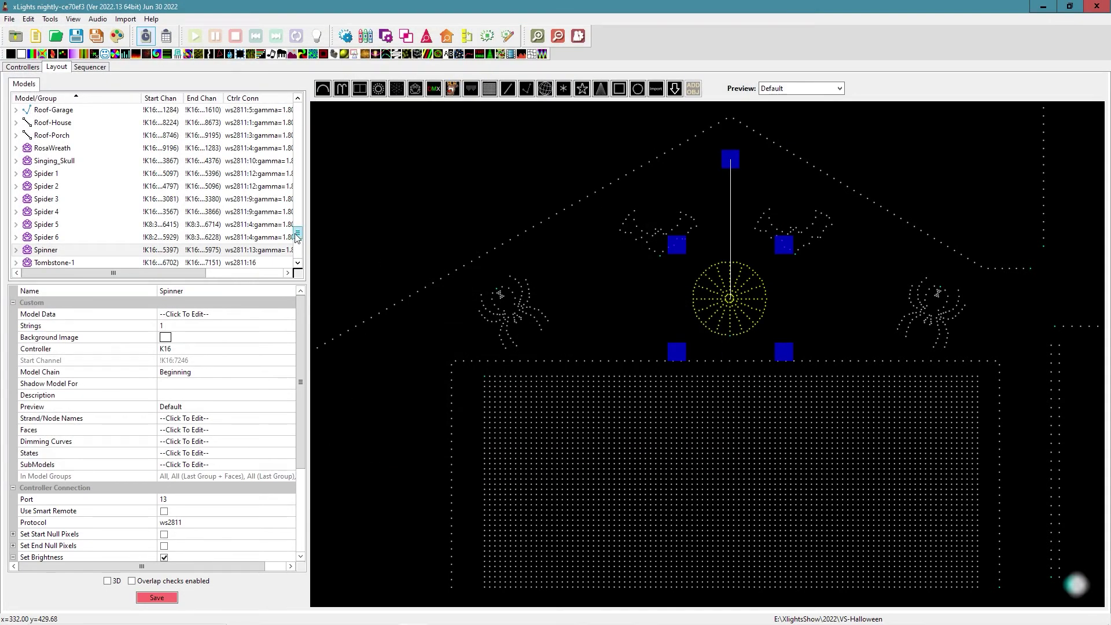
pyautogui.moveTo(297, 232); pyautogui.dragTo(297, 158)
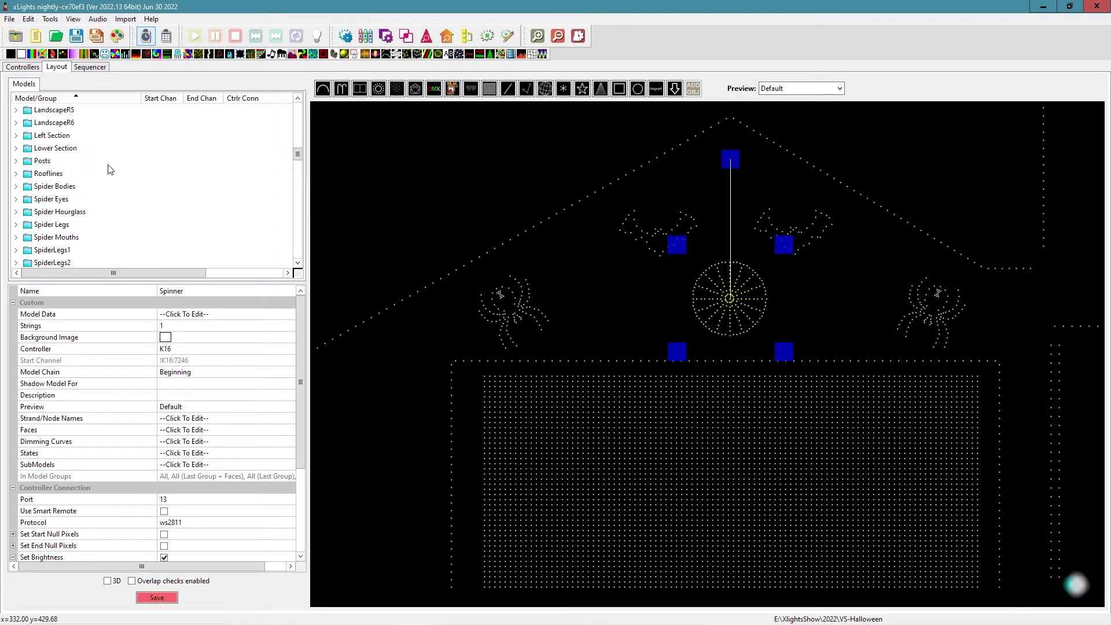
# Open the Spinner Wedges and Spinner Wedges - Even group settings.
pyautogui.scroll(-5, 120, 215)
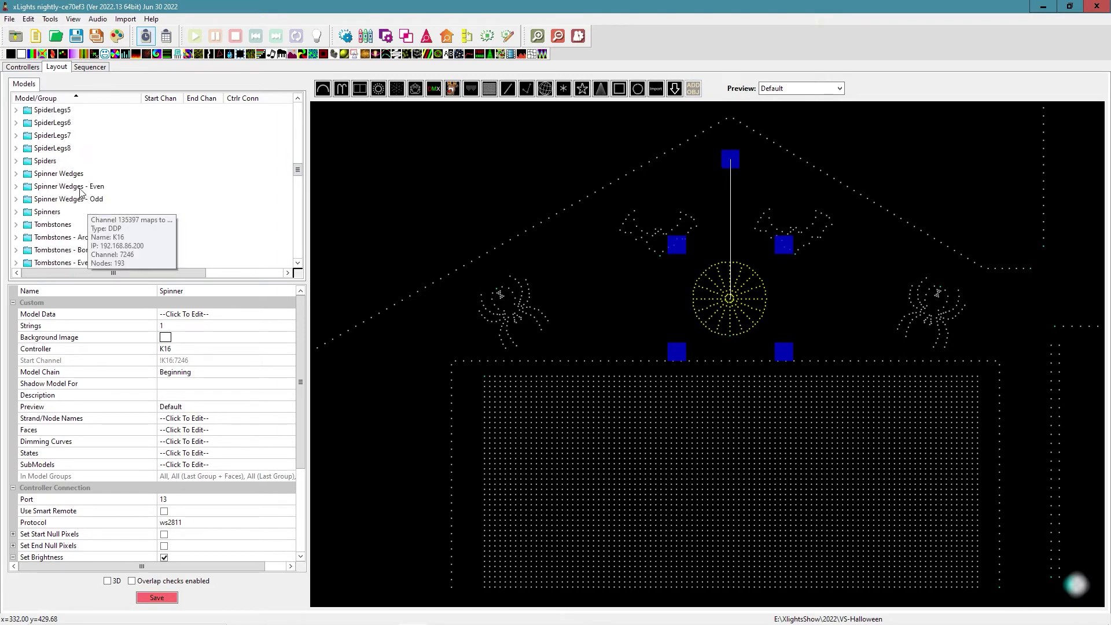
pyautogui.click(65, 175)
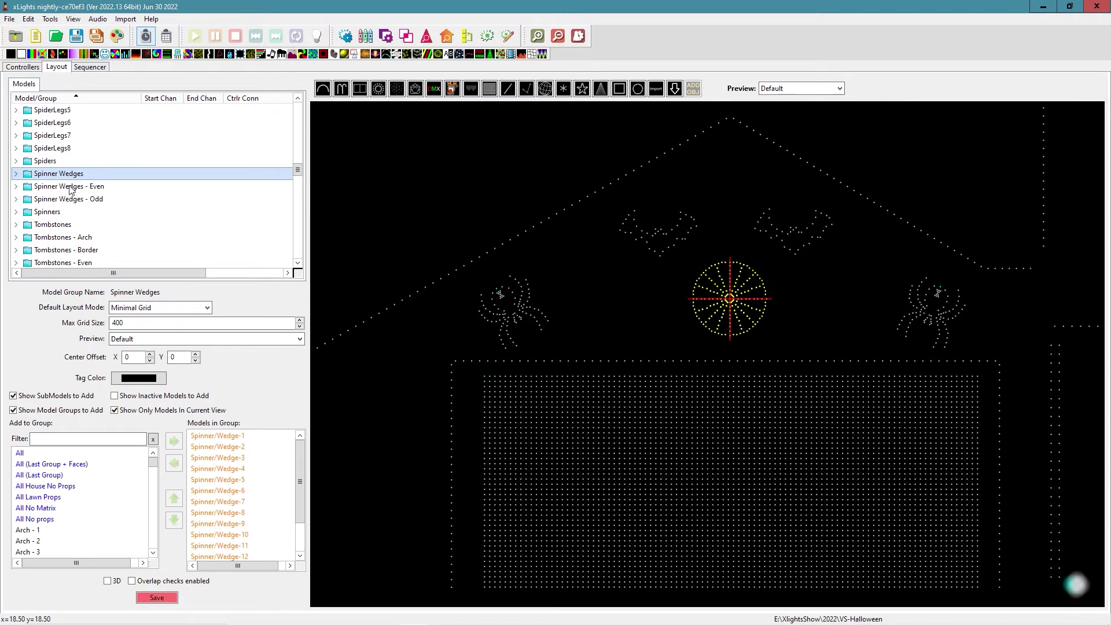
pyautogui.click(70, 187)
pyautogui.click(65, 173)
# Review the even and odd wedge members, then return to the Sequencer.
pyautogui.moveTo(299, 467)
pyautogui.mouseDown()
pyautogui.moveTo(296, 510)
pyautogui.moveTo(297, 481)
pyautogui.mouseUp()
pyautogui.scroll(-2, 261, 459)
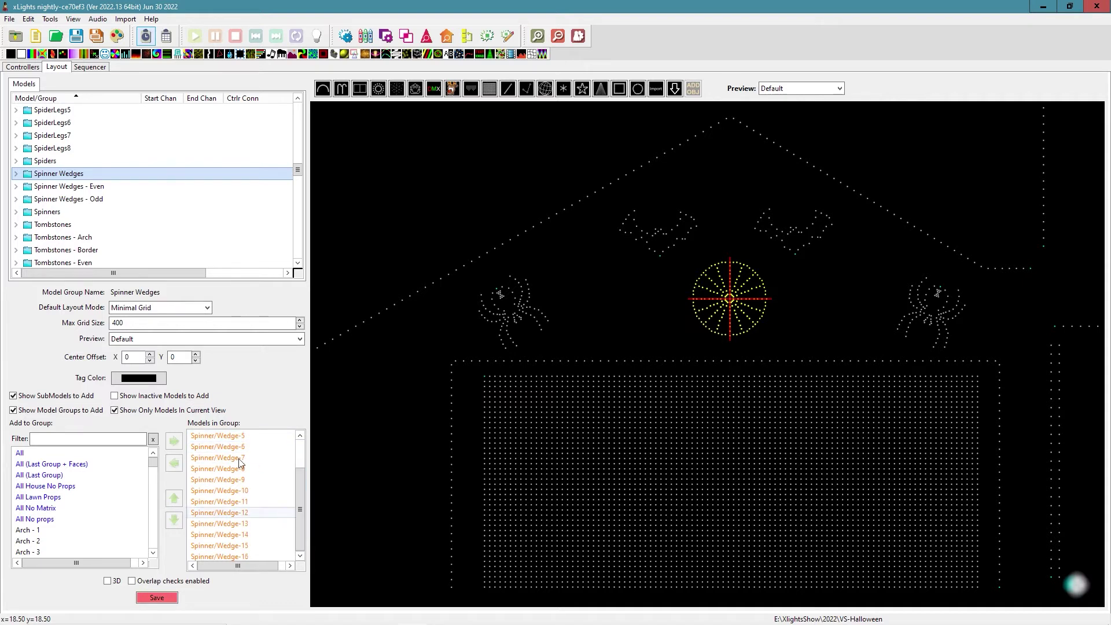
pyautogui.click(86, 186)
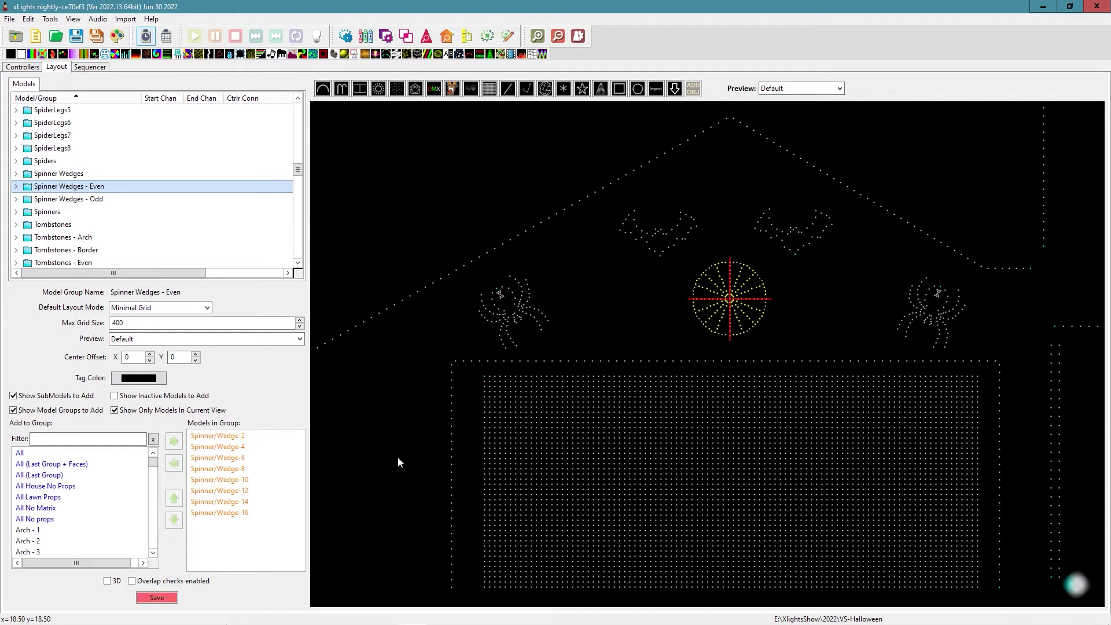
pyautogui.click(91, 200)
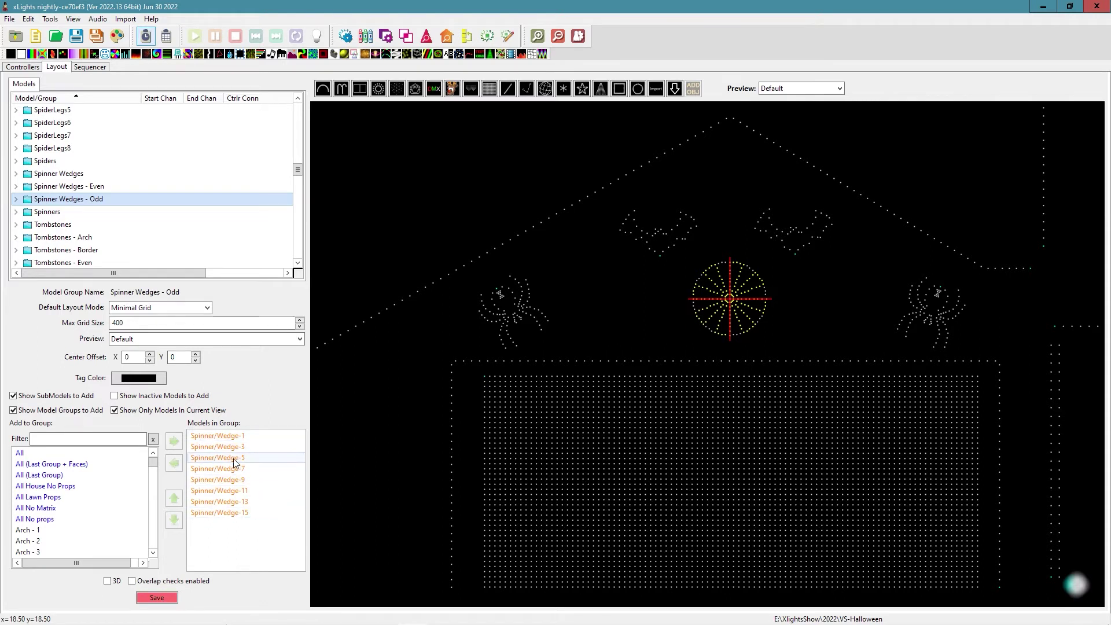
pyautogui.click(92, 67)
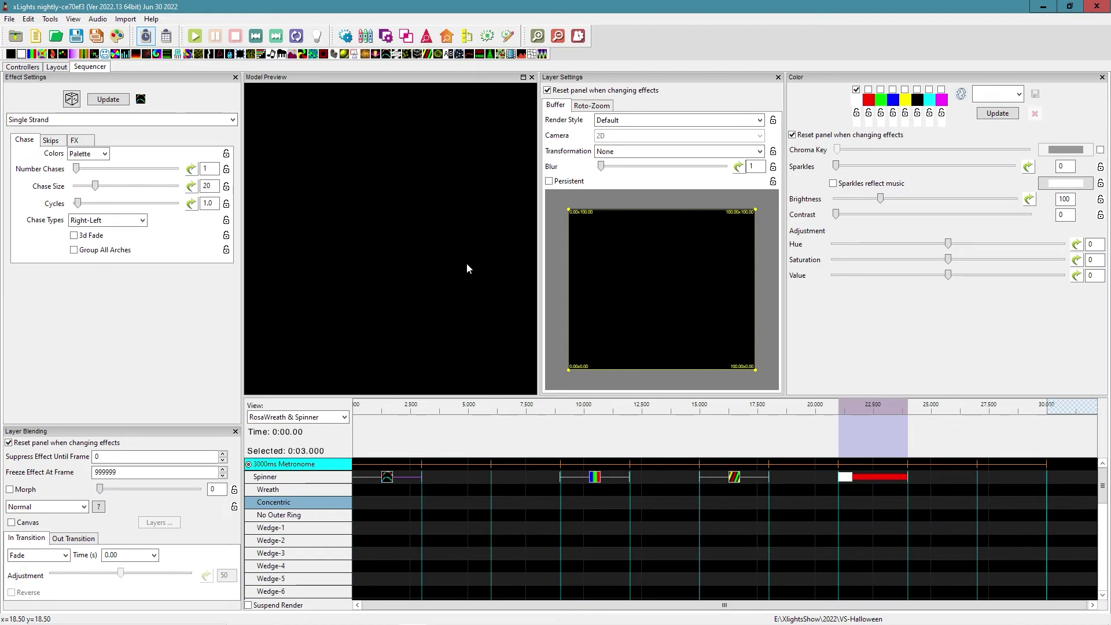
# Make the Spinner chase run Left-Right with no layer transformation.
pyautogui.click(387, 478)
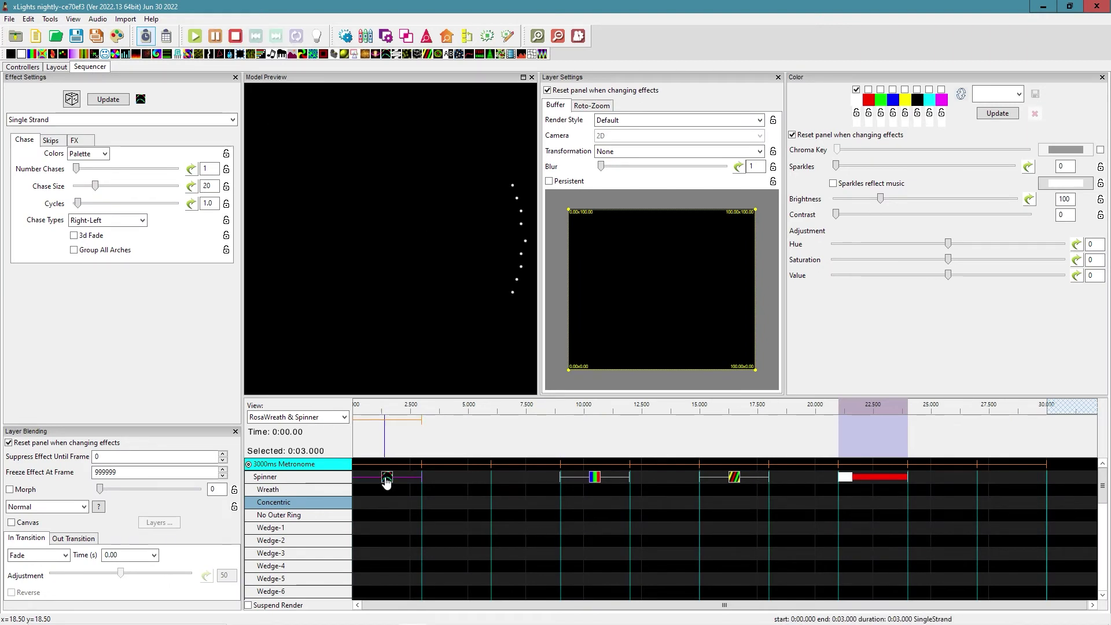
pyautogui.click(110, 220)
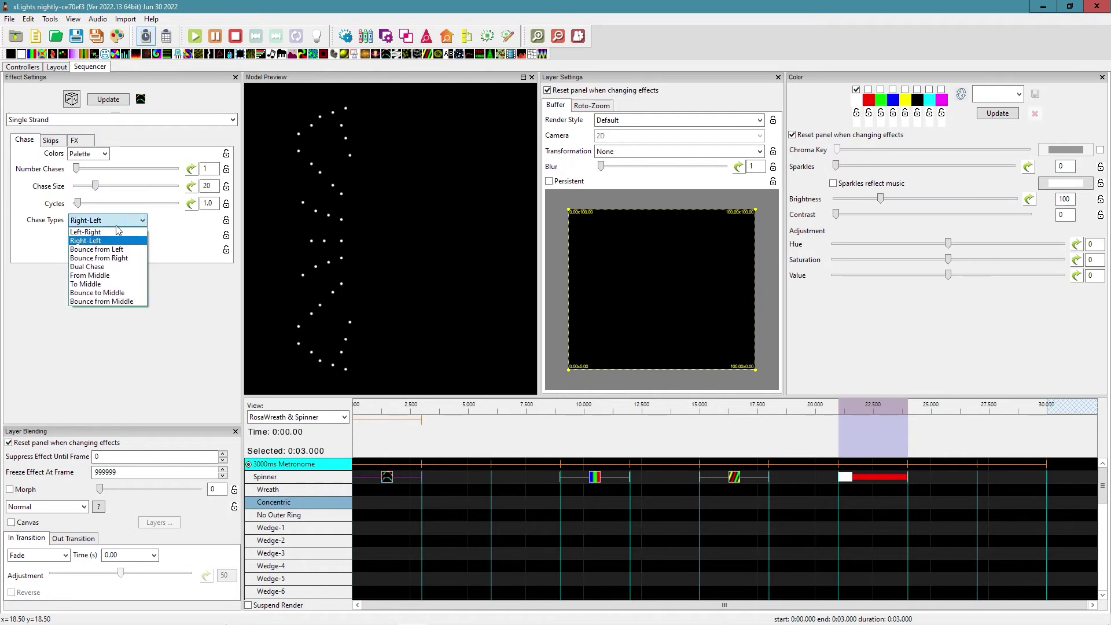
pyautogui.click(86, 232)
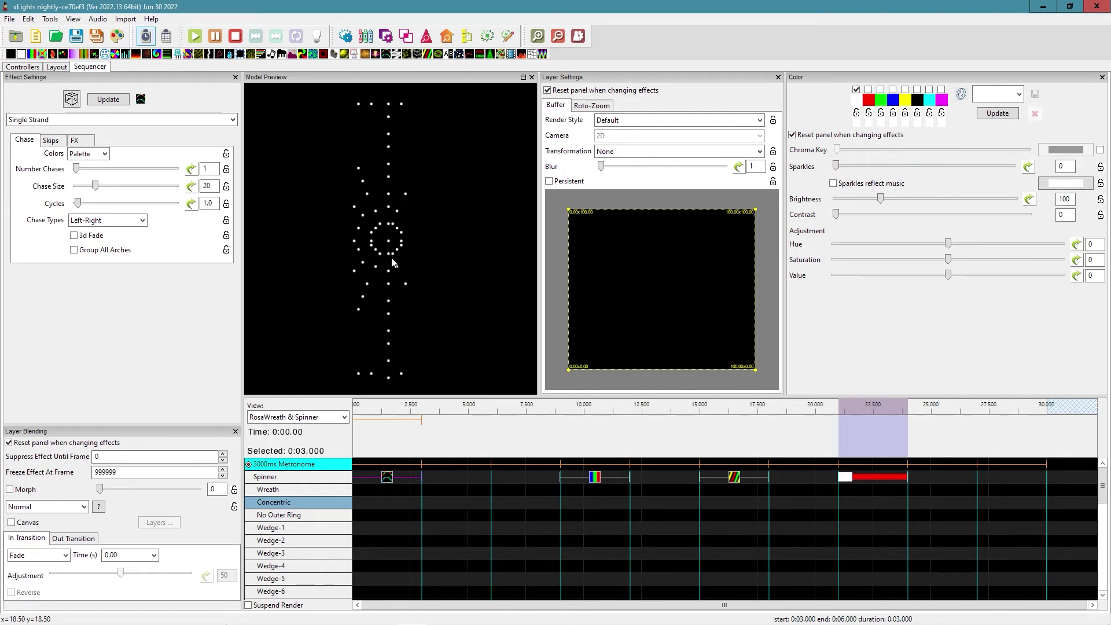
pyautogui.click(622, 151)
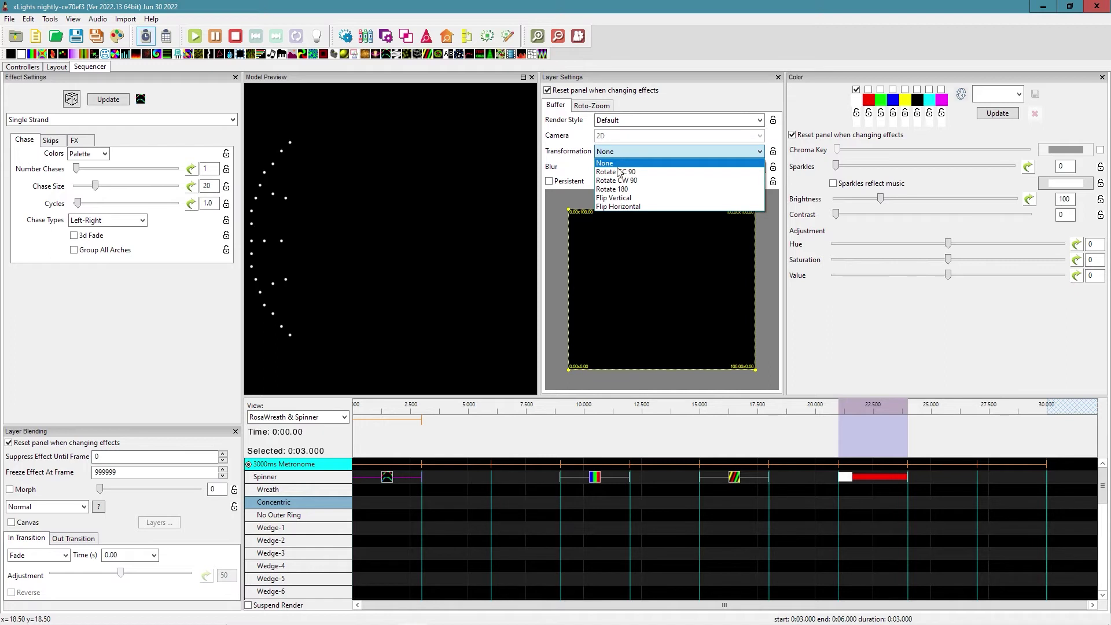
pyautogui.click(621, 172)
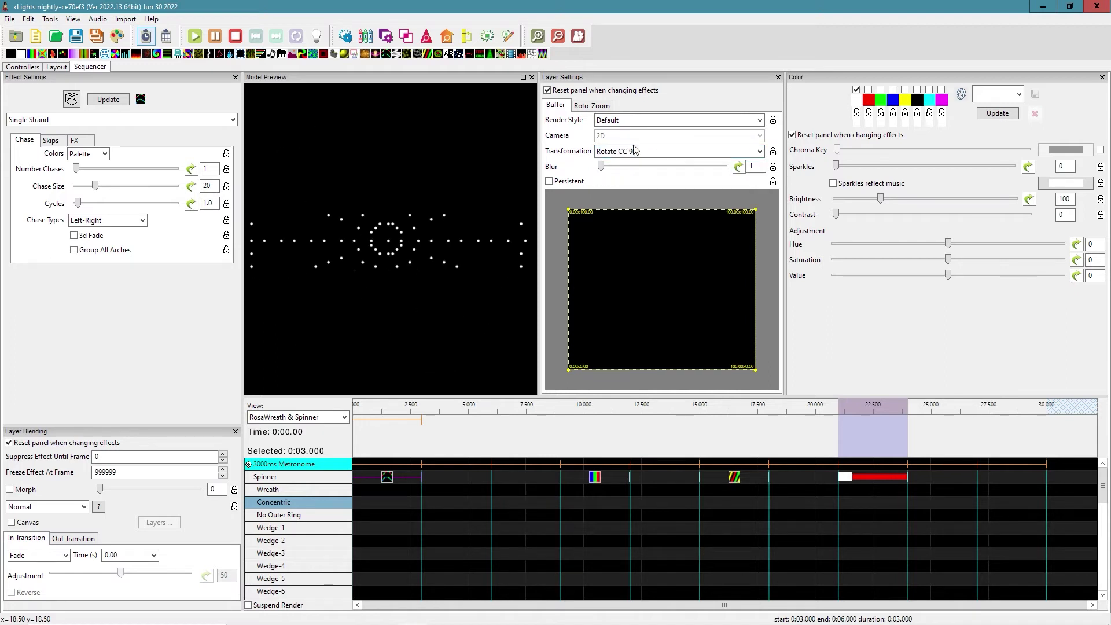
pyautogui.click(624, 151)
pyautogui.click(625, 164)
# Try Per Preview render style, then settle on Single Line for the chase.
pyautogui.click(632, 120)
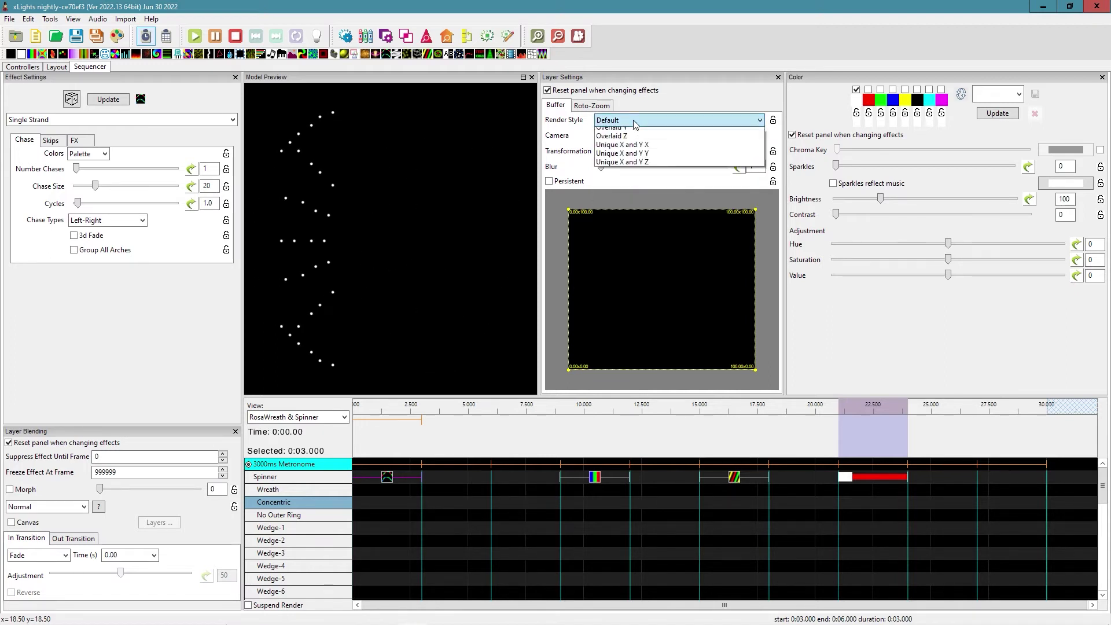
pyautogui.click(638, 140)
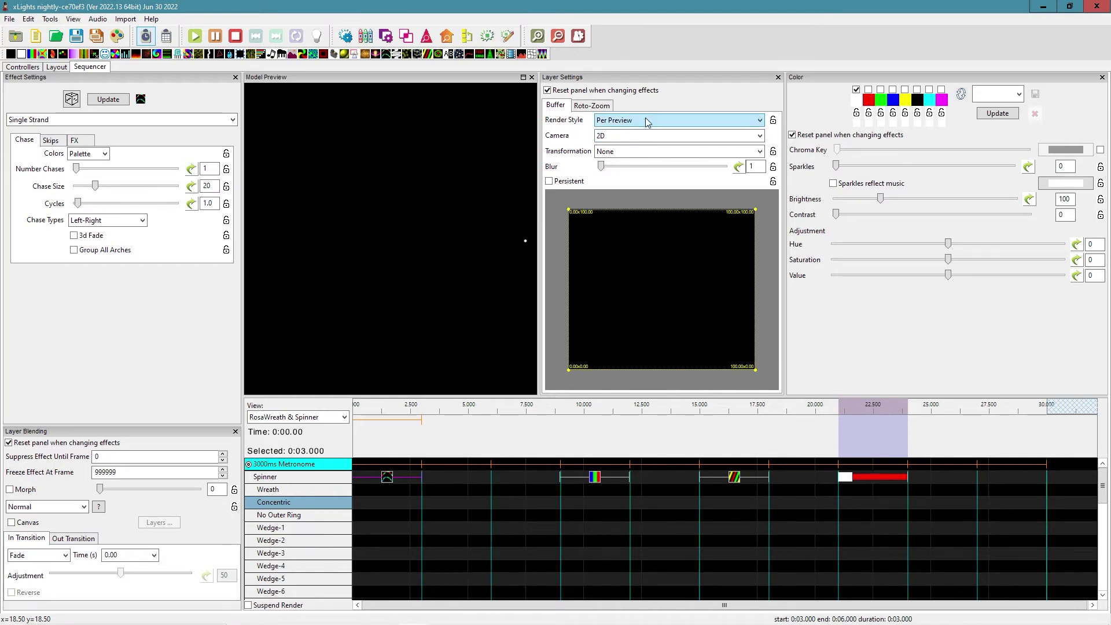
pyautogui.click(646, 122)
pyautogui.click(642, 153)
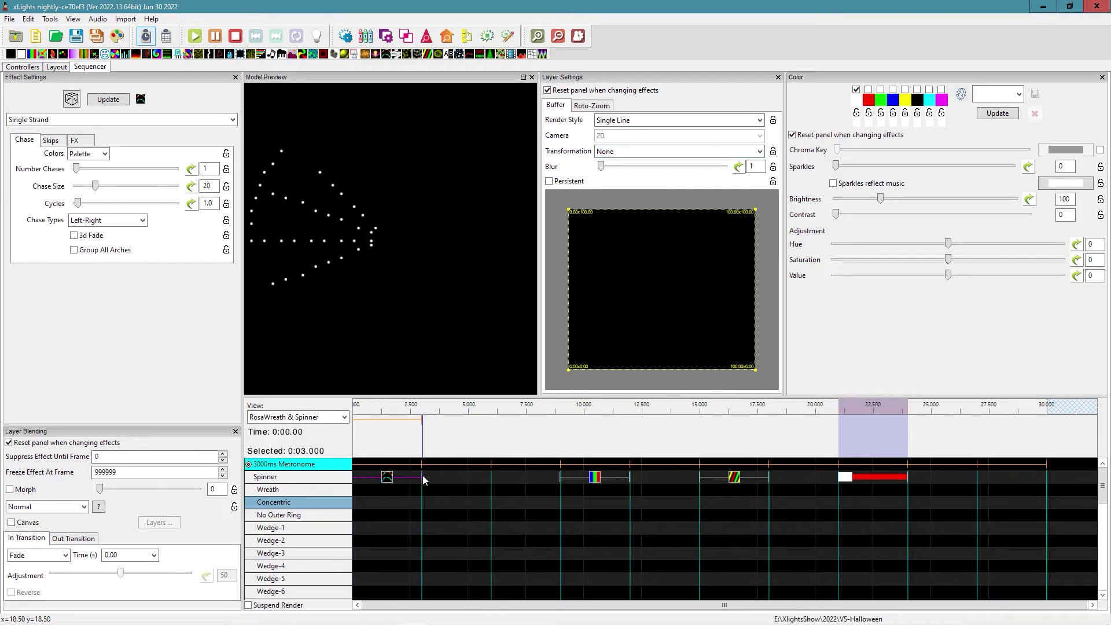
# Resize the chase to span 0–3 s and set its render style to Default.
pyautogui.moveTo(421, 477); pyautogui.dragTo(528, 479)
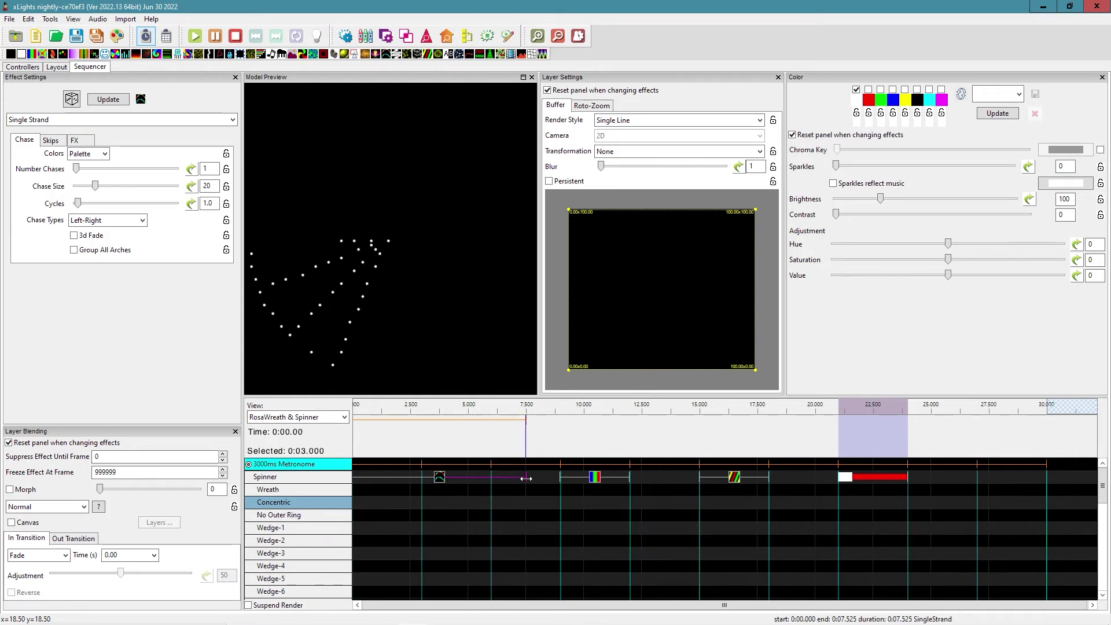
pyautogui.moveTo(525, 478); pyautogui.dragTo(423, 491)
pyautogui.click(644, 120)
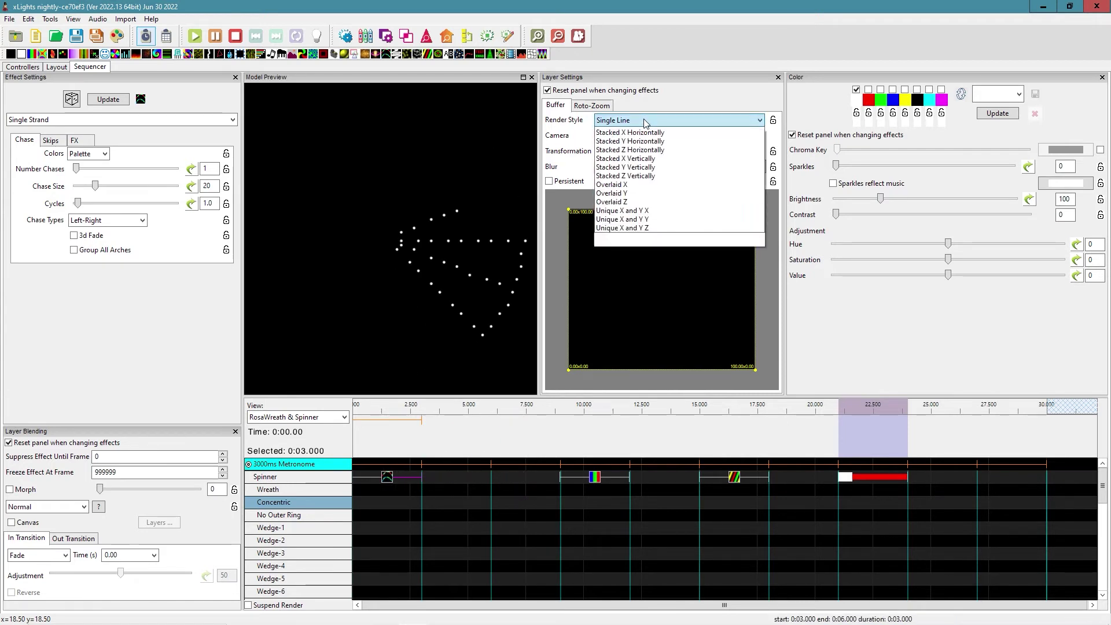
pyautogui.click(640, 133)
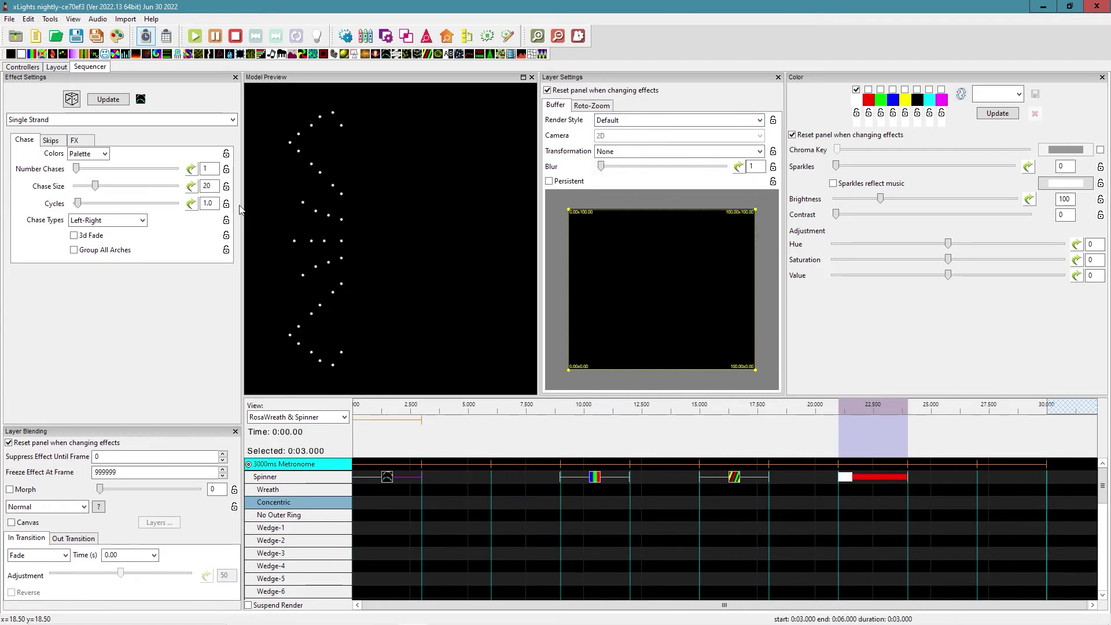
pyautogui.click(387, 481)
# Move the chase down to the Concentric row and set Chase Size 37.
pyautogui.hotkey('alt', 'Down')
pyautogui.hotkey('alt', 'Down')
pyautogui.moveTo(96, 186)
pyautogui.mouseDown()
pyautogui.moveTo(115, 189)
pyautogui.moveTo(81, 197)
pyautogui.moveTo(94, 193)
pyautogui.mouseUp()
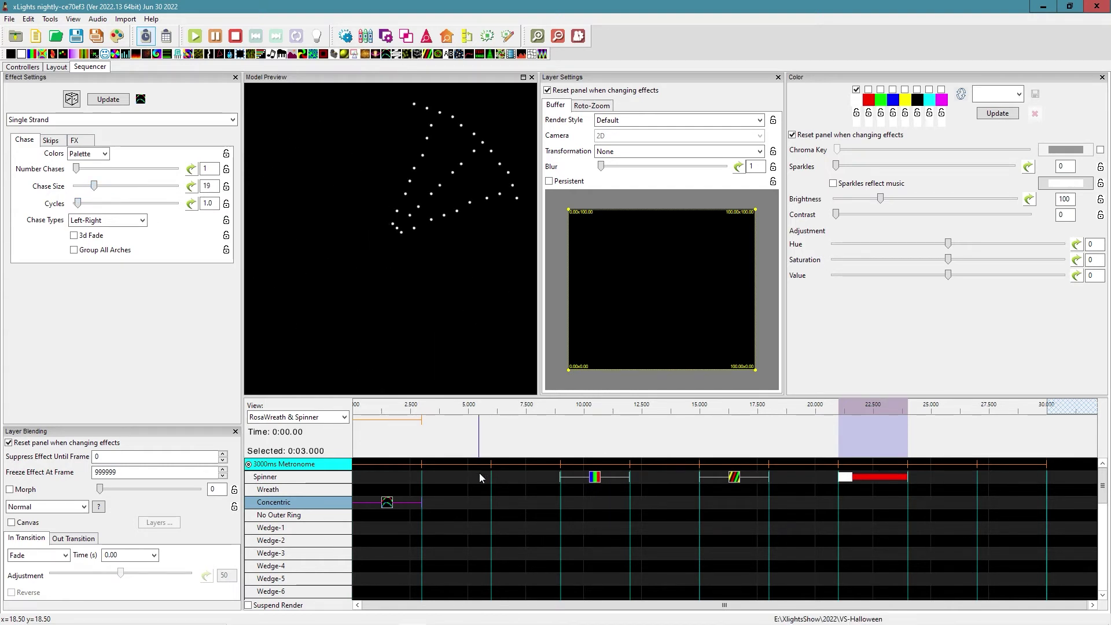
pyautogui.click(653, 152)
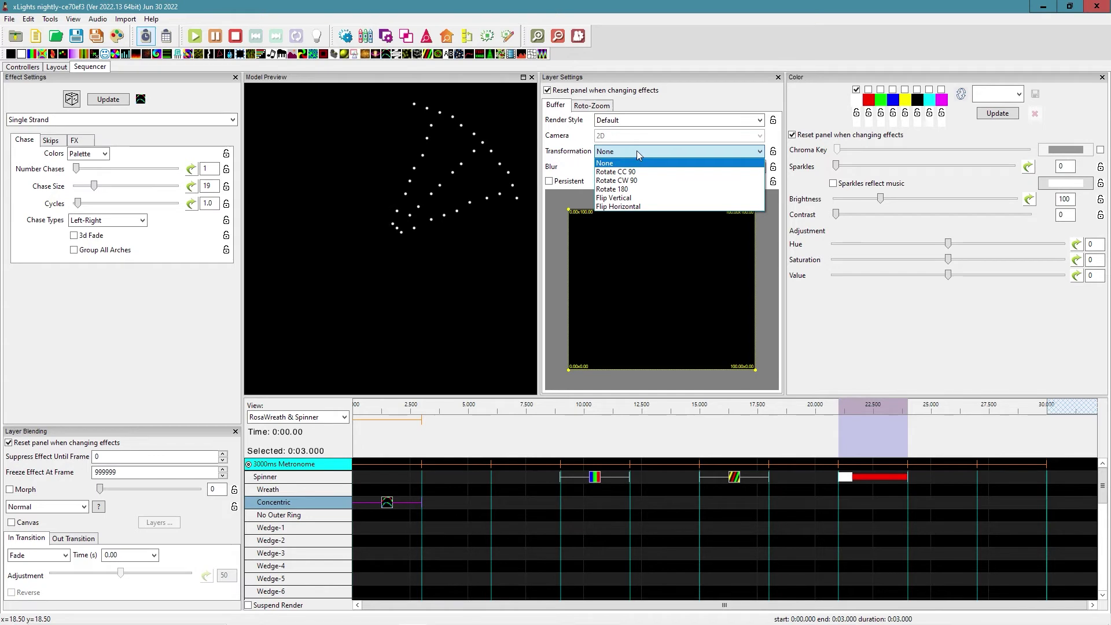
pyautogui.click(632, 173)
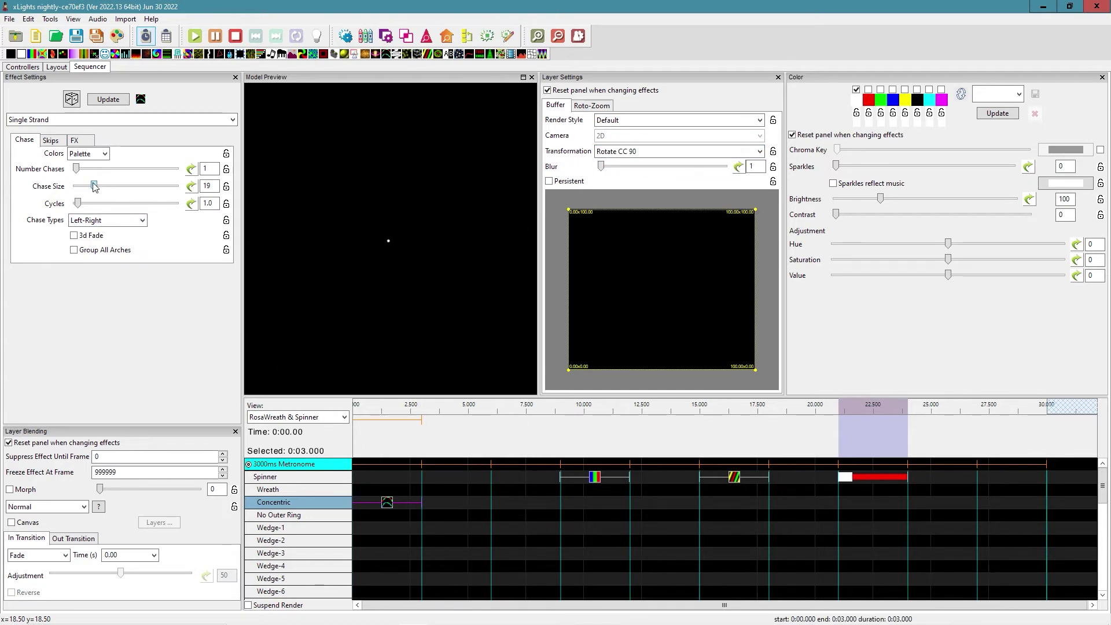
pyautogui.moveTo(93, 186); pyautogui.dragTo(114, 186)
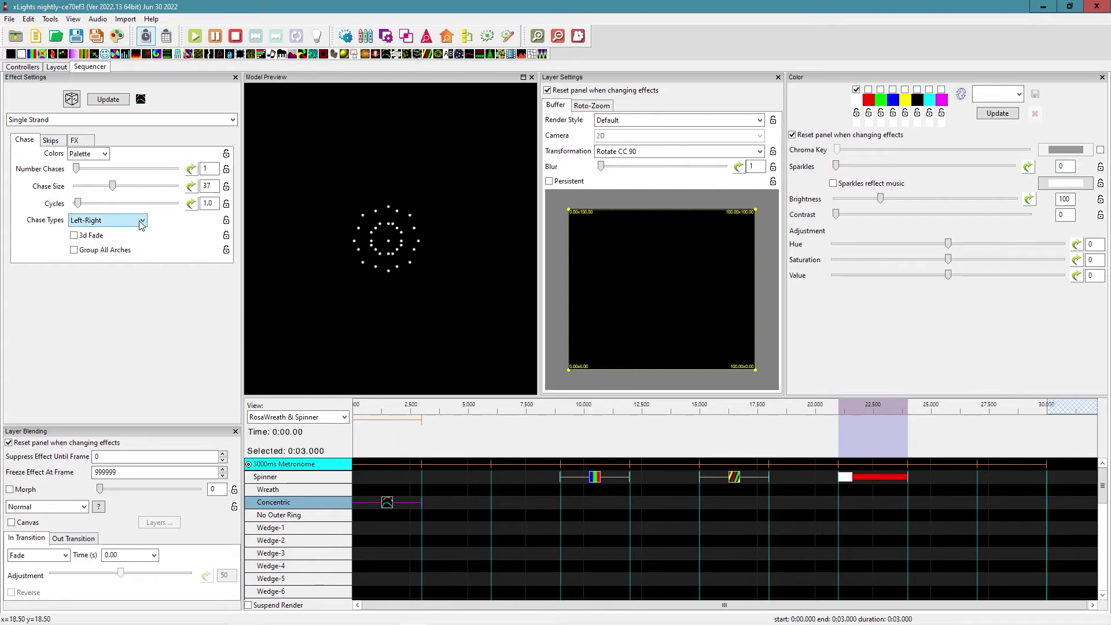
# Rotate the chase 90° clockwise and make it run Right-Left.
pyautogui.click(647, 152)
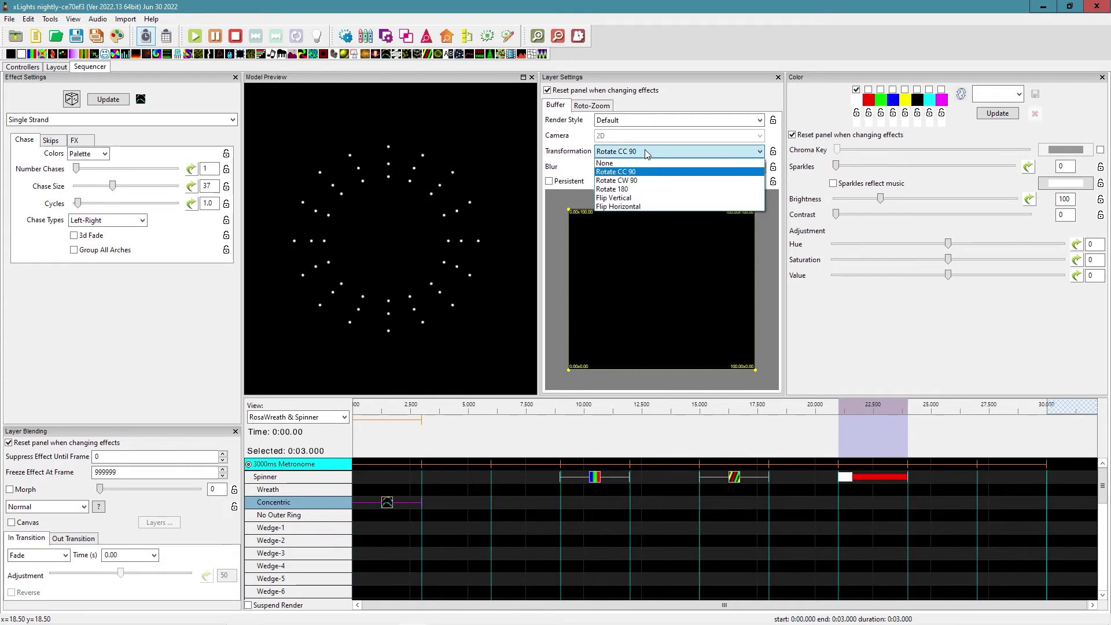
pyautogui.click(638, 181)
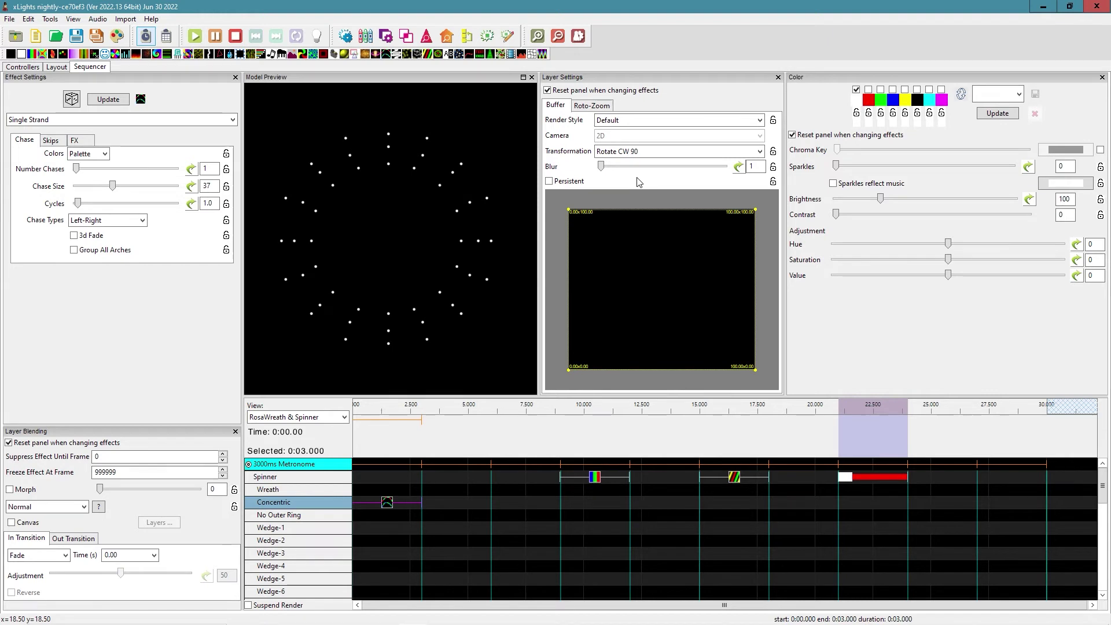
pyautogui.click(125, 220)
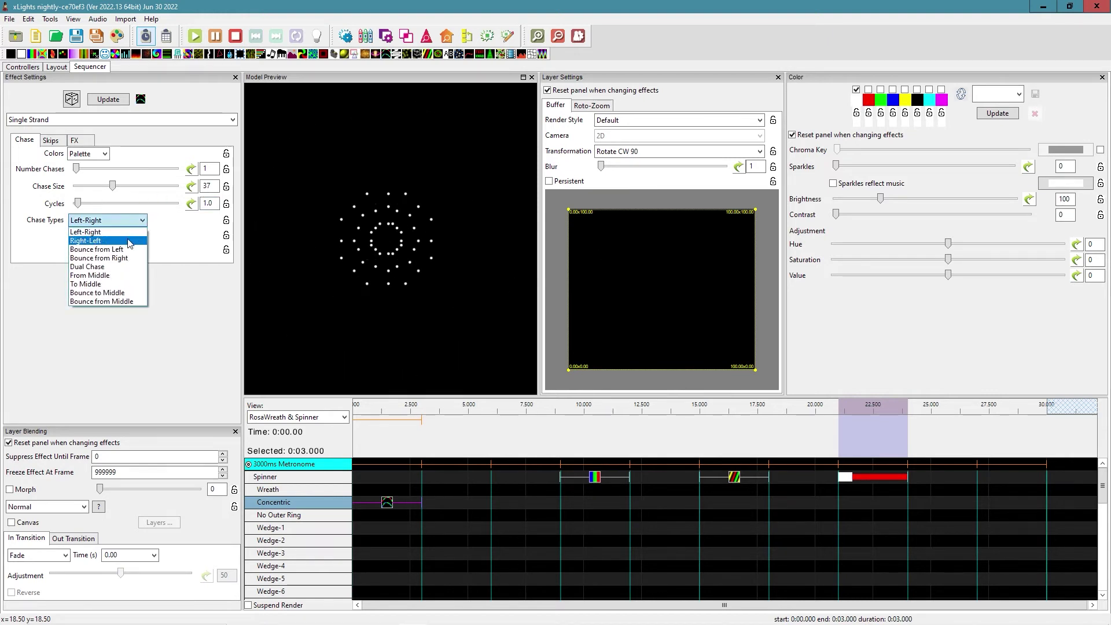
pyautogui.click(128, 240)
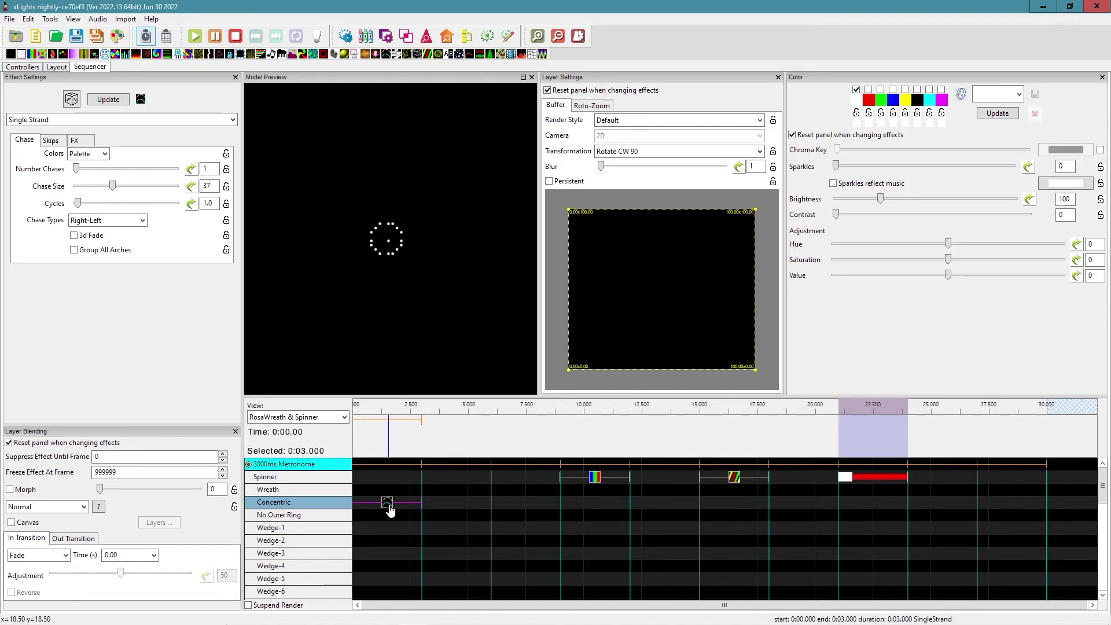
# Move the chase down to the No Outer Ring row and preview it.
pyautogui.moveTo(388, 504); pyautogui.dragTo(389, 508)
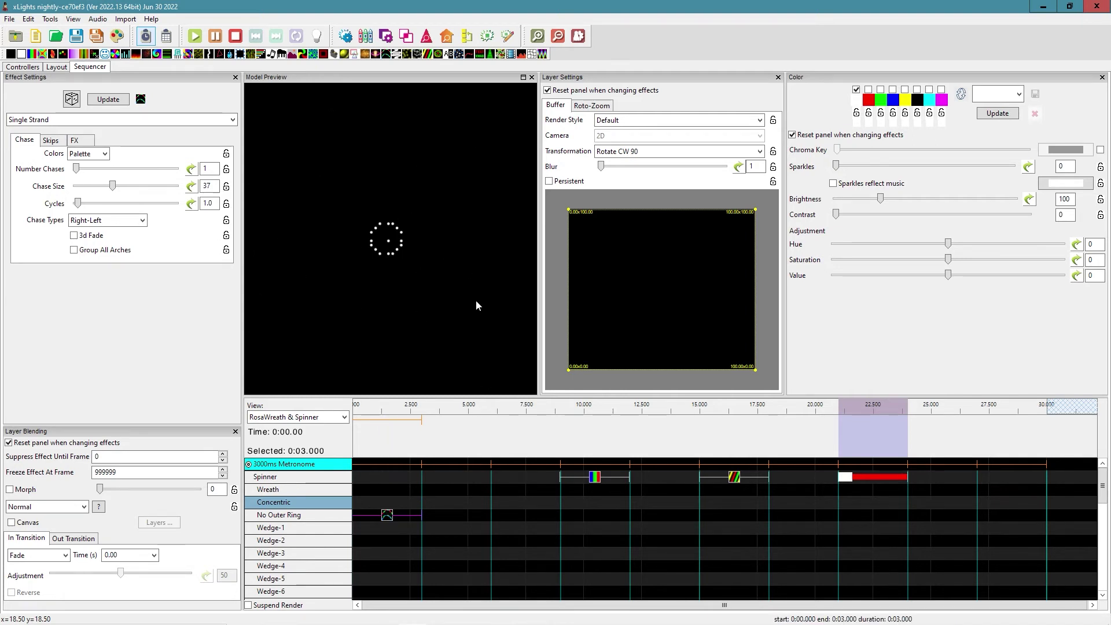
pyautogui.scroll(-5, 485, 341)
pyautogui.click(388, 517)
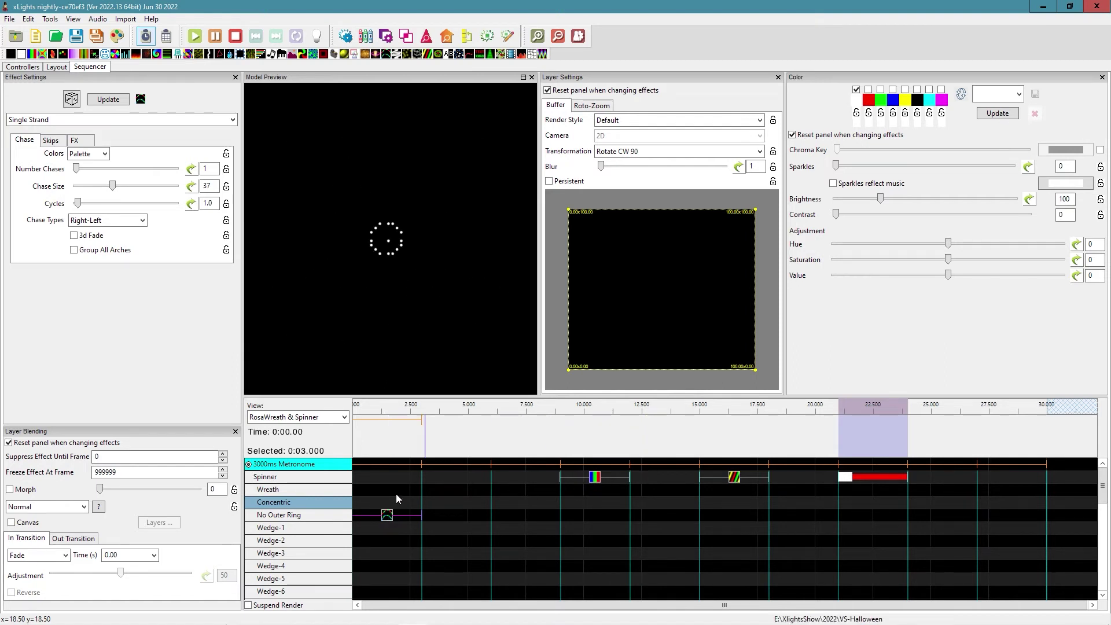
pyautogui.click(604, 480)
pyautogui.click(596, 485)
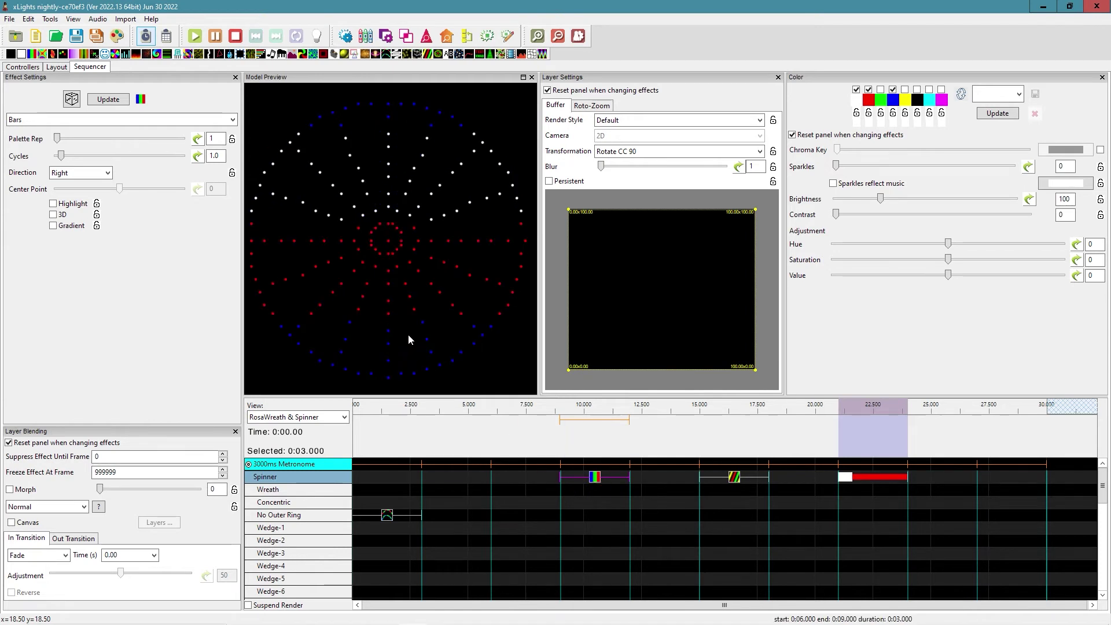
# Clear the Bars effect's rotation and move it down to the Concentric row.
pyautogui.click(636, 151)
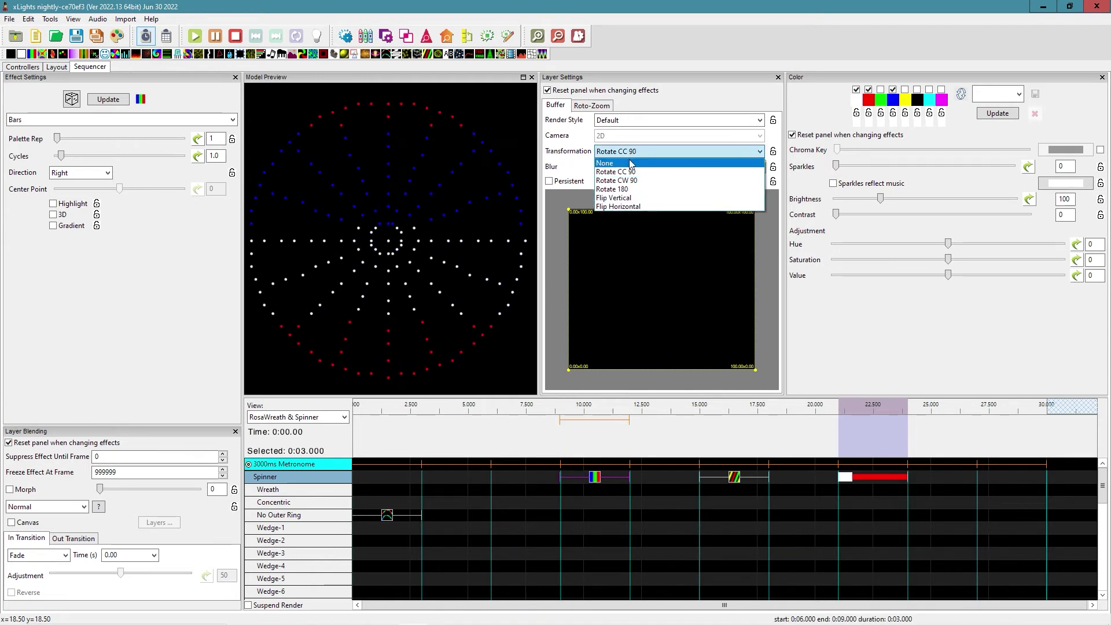
pyautogui.click(631, 164)
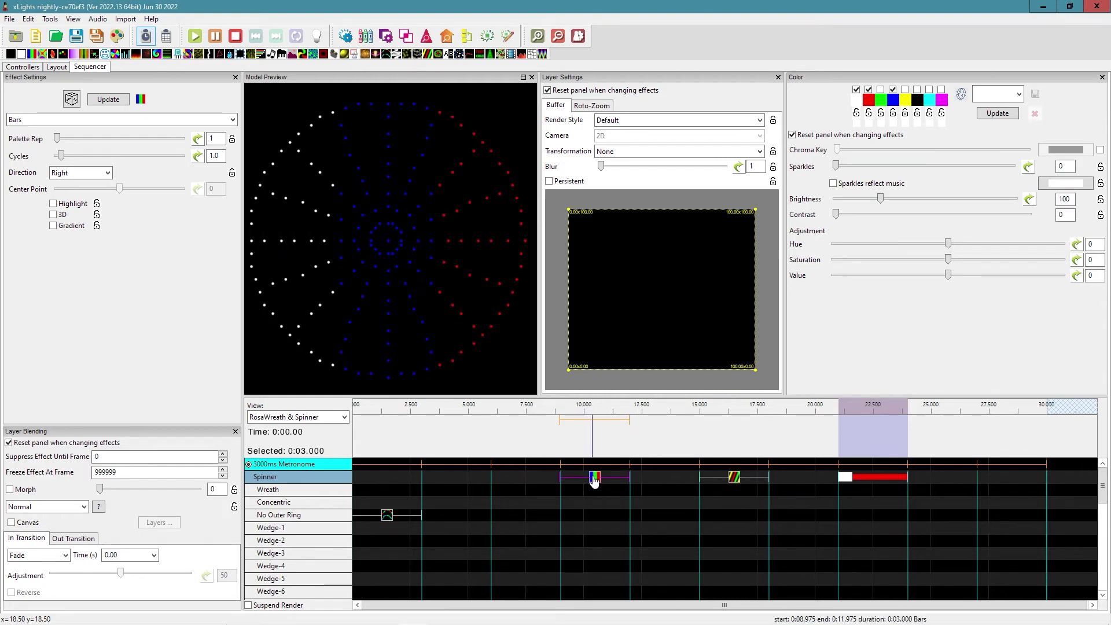
pyautogui.hotkey('alt', 'Down')
pyautogui.hotkey('alt', 'Down')
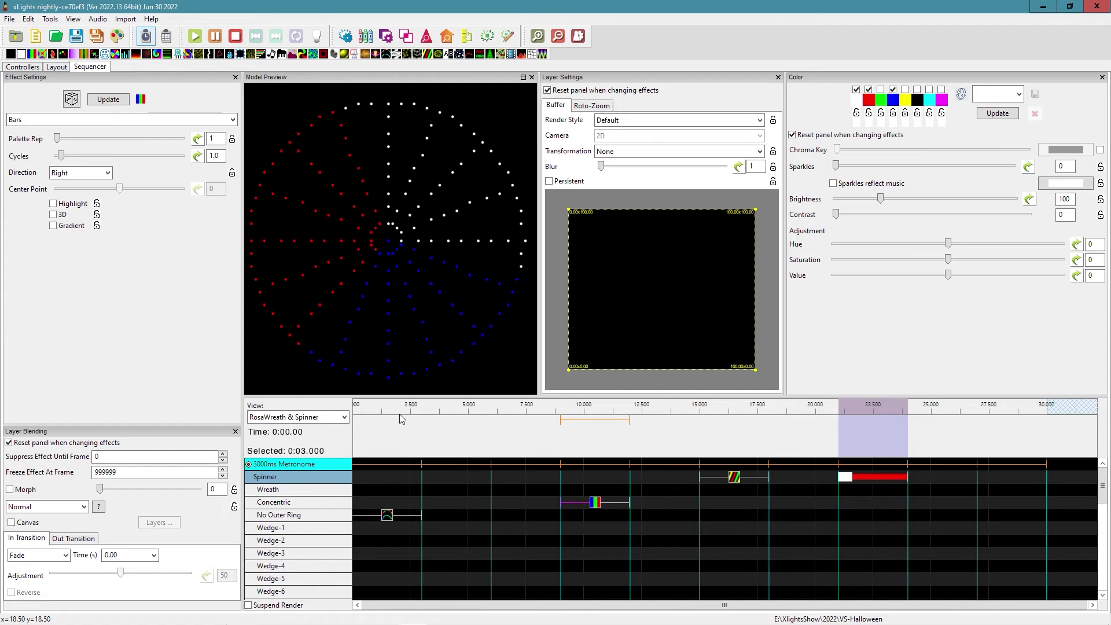
# Rotate the Bars effect 90° counter-clockwise and set its direction to Left.
pyautogui.click(647, 151)
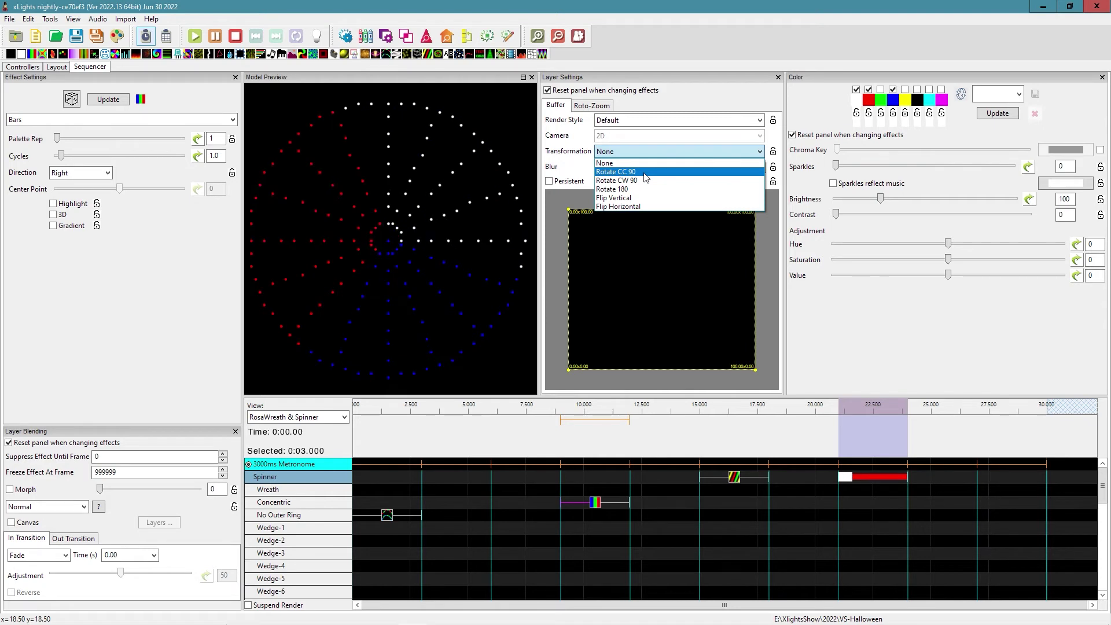
pyautogui.click(644, 174)
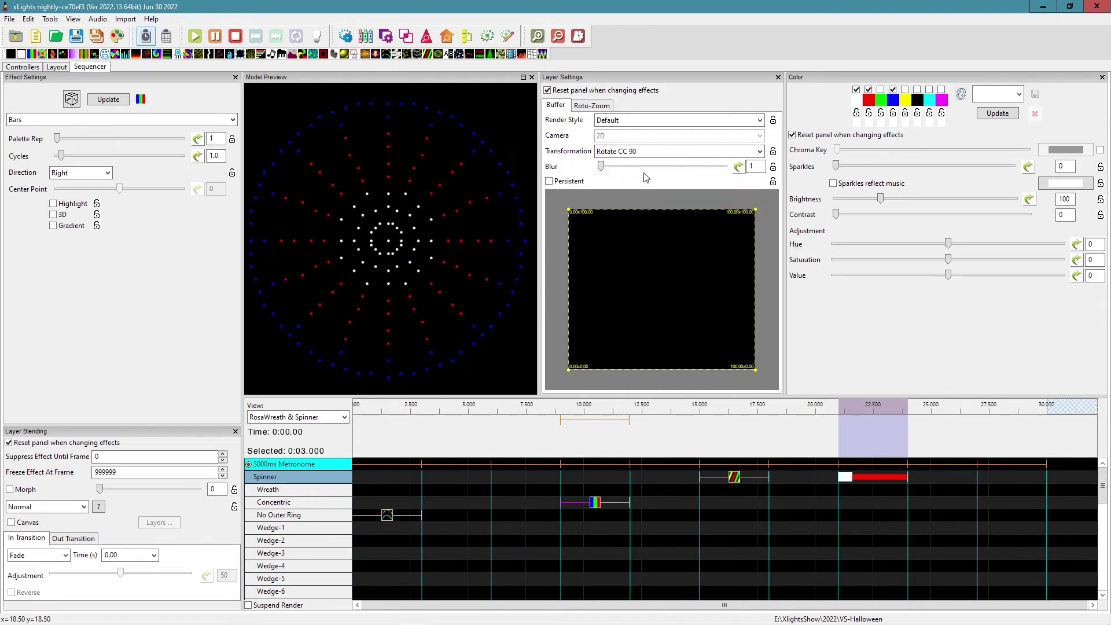
pyautogui.click(96, 176)
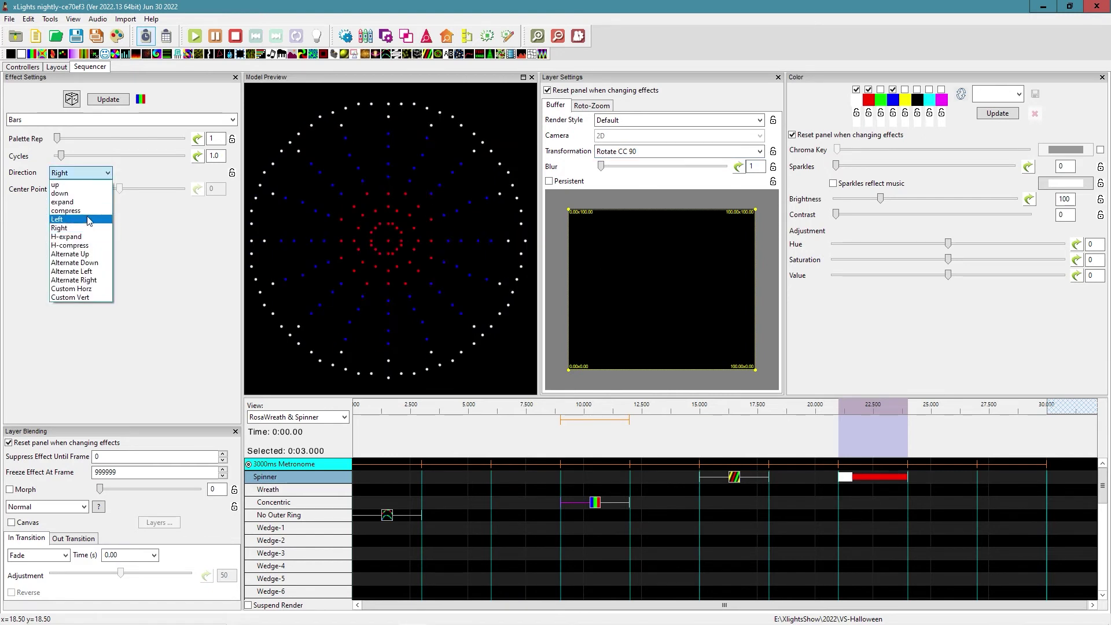
pyautogui.click(89, 220)
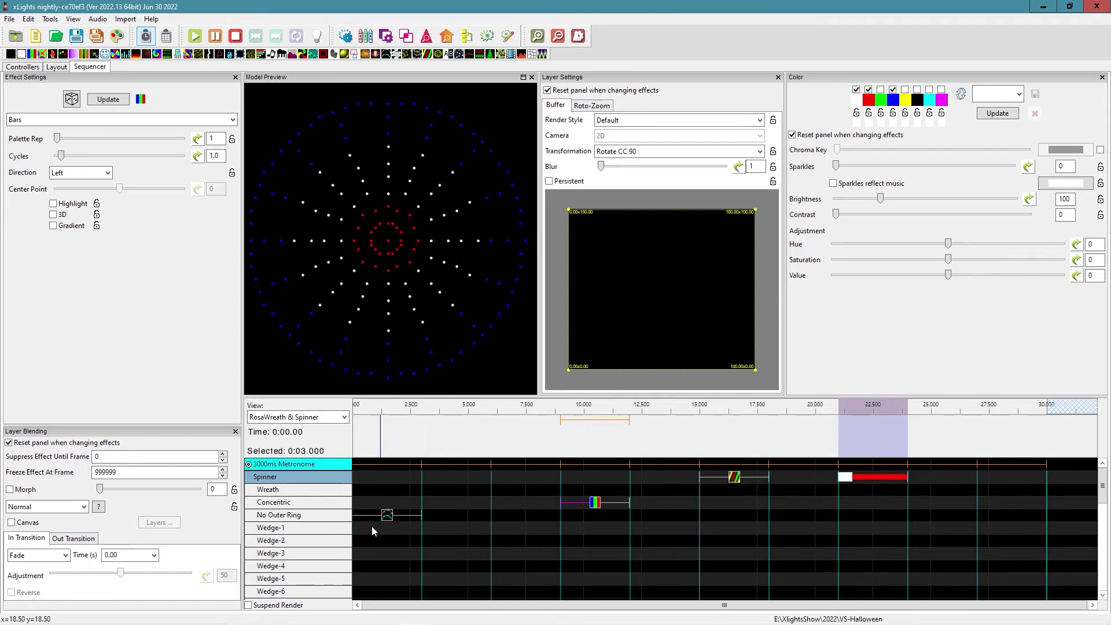
pyautogui.click(389, 515)
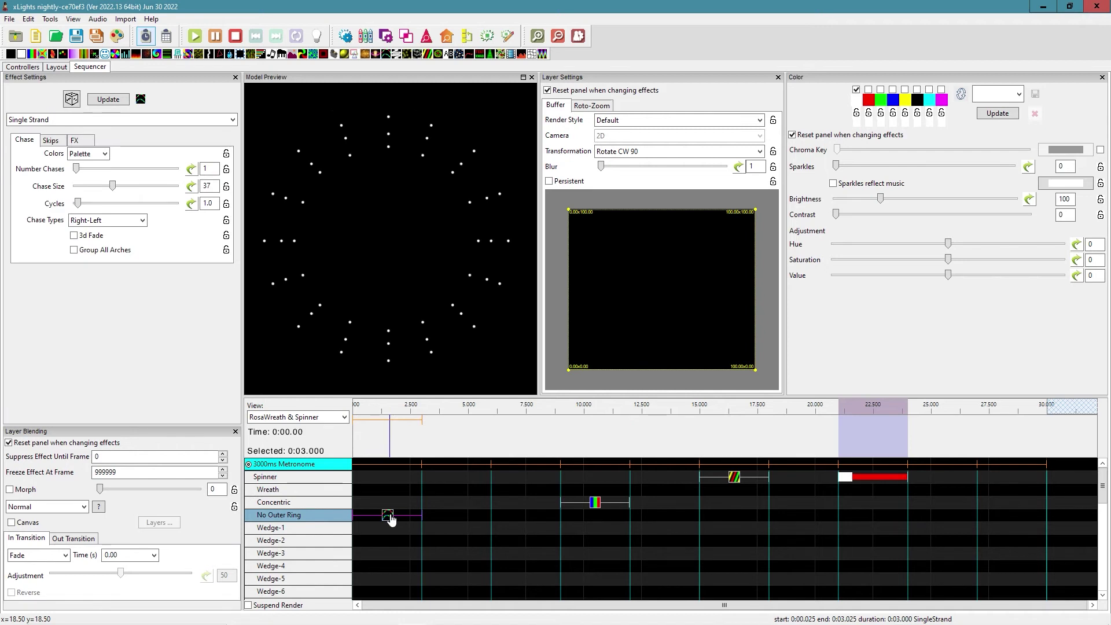
# Move the chase and Bars effects back up to the Spinner row.
pyautogui.hotkey('shift', 'Up')
pyautogui.hotkey('shift', 'Up')
pyautogui.hotkey('shift', 'Up')
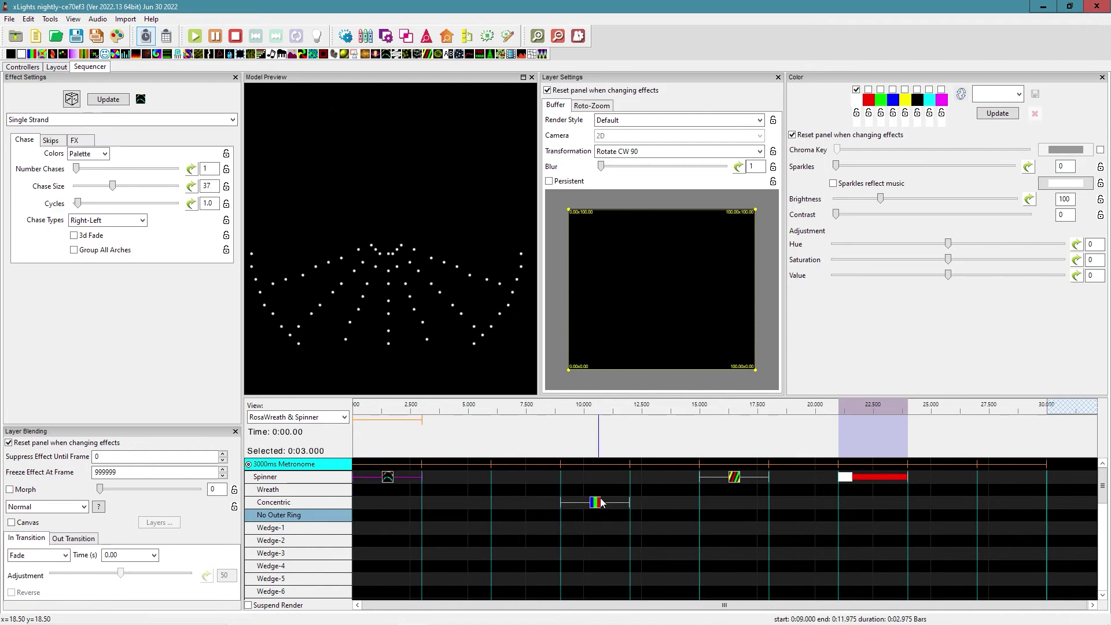
pyautogui.click(601, 502)
pyautogui.moveTo(601, 503); pyautogui.dragTo(602, 502)
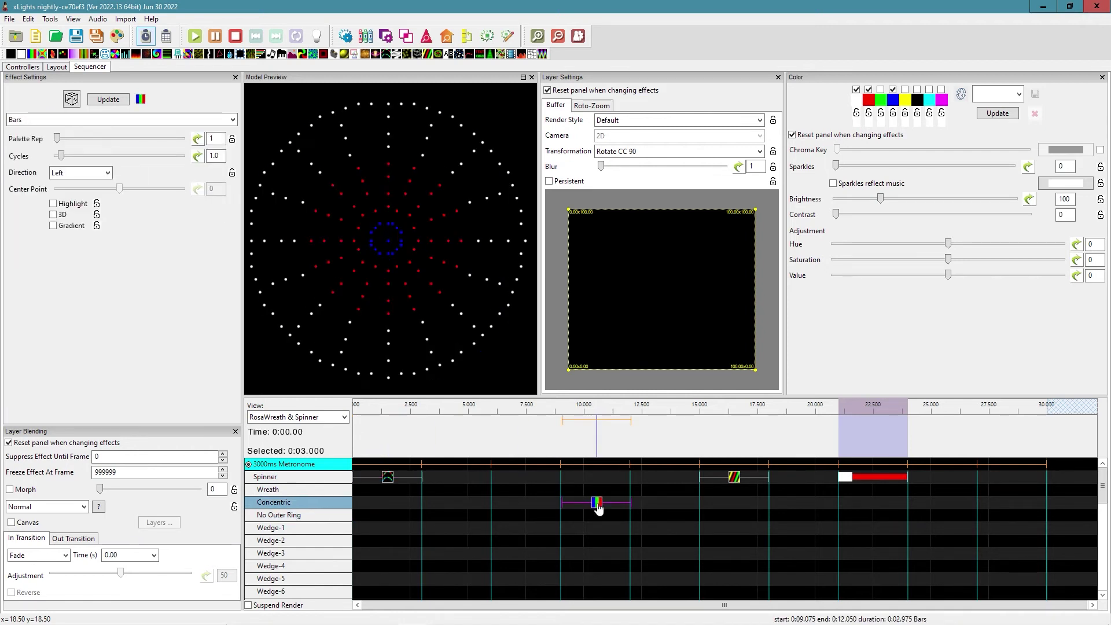
pyautogui.hotkey('shift', 'Up')
pyautogui.hotkey('shift', 'Up')
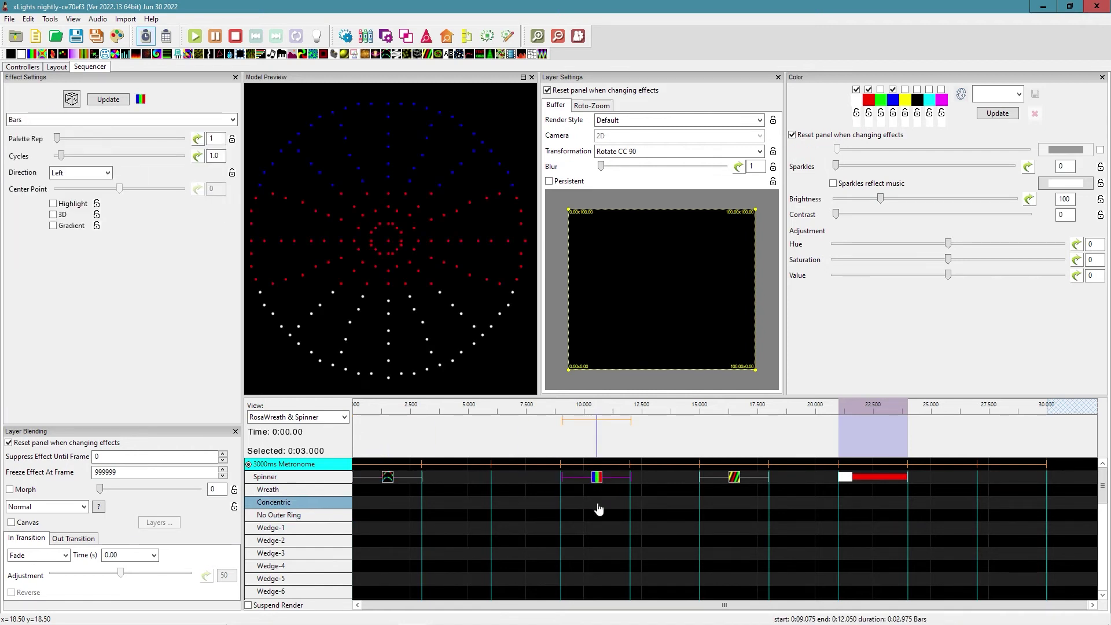
# Align Spirals to 15–18 s via the Concentric row, then return it to Spinner.
pyautogui.click(733, 485)
pyautogui.moveTo(739, 485); pyautogui.dragTo(740, 484)
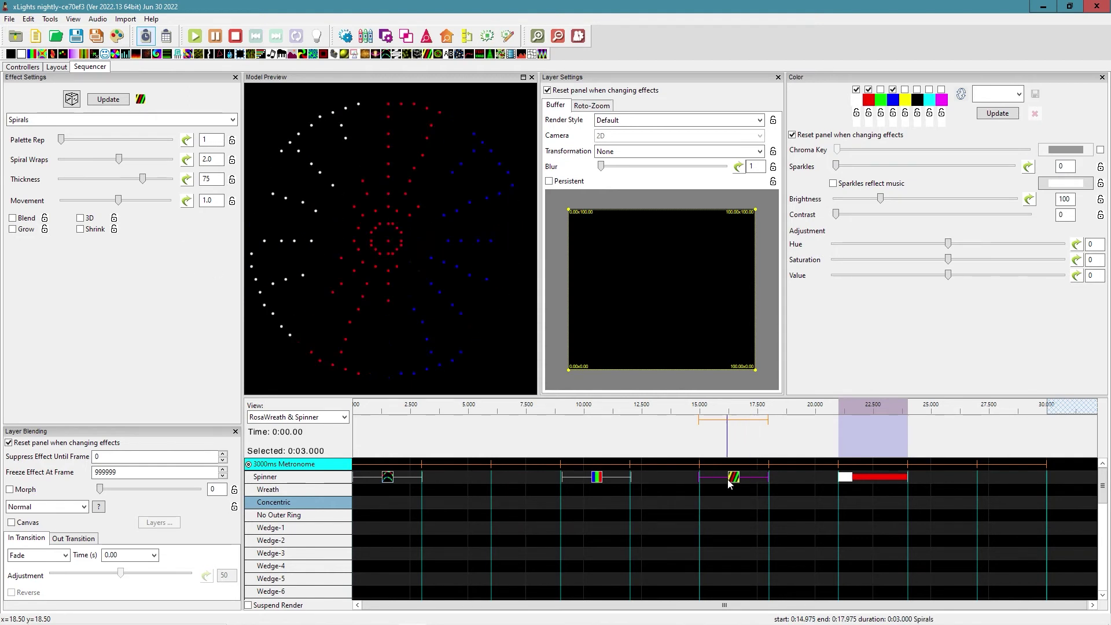
pyautogui.moveTo(738, 479); pyautogui.dragTo(735, 479)
pyautogui.moveTo(735, 480); pyautogui.dragTo(735, 501)
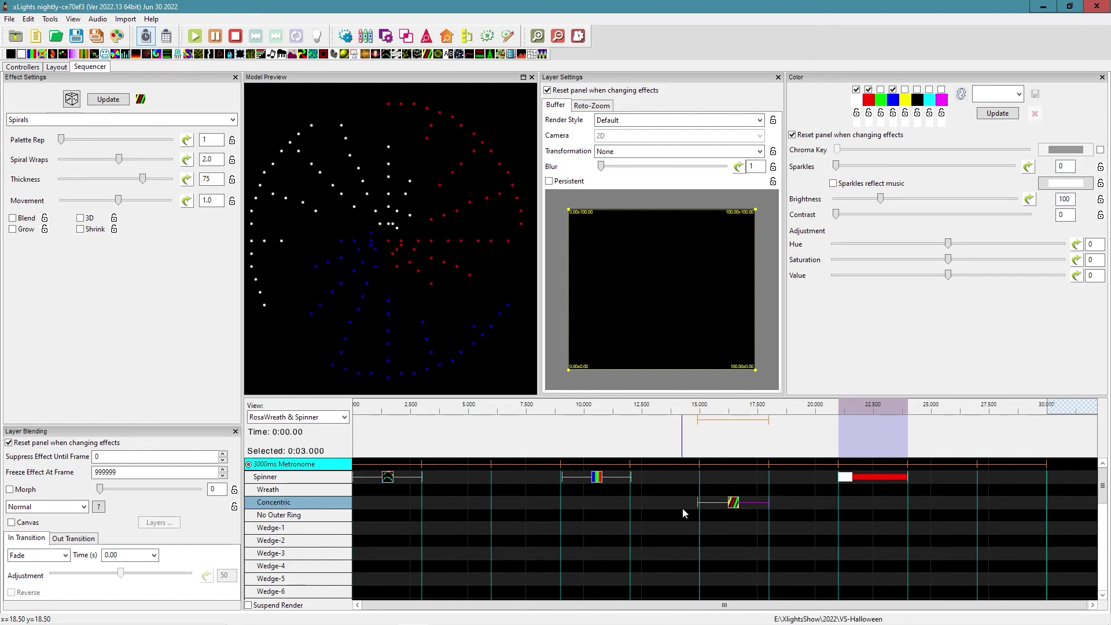
pyautogui.moveTo(698, 507); pyautogui.dragTo(699, 508)
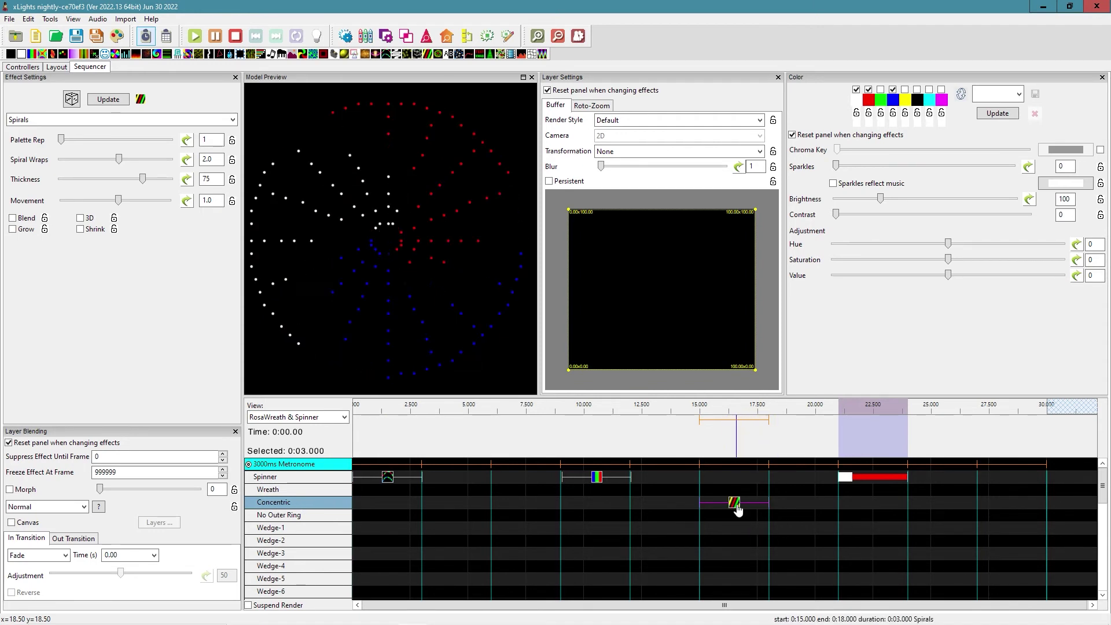
pyautogui.moveTo(737, 507); pyautogui.dragTo(737, 482)
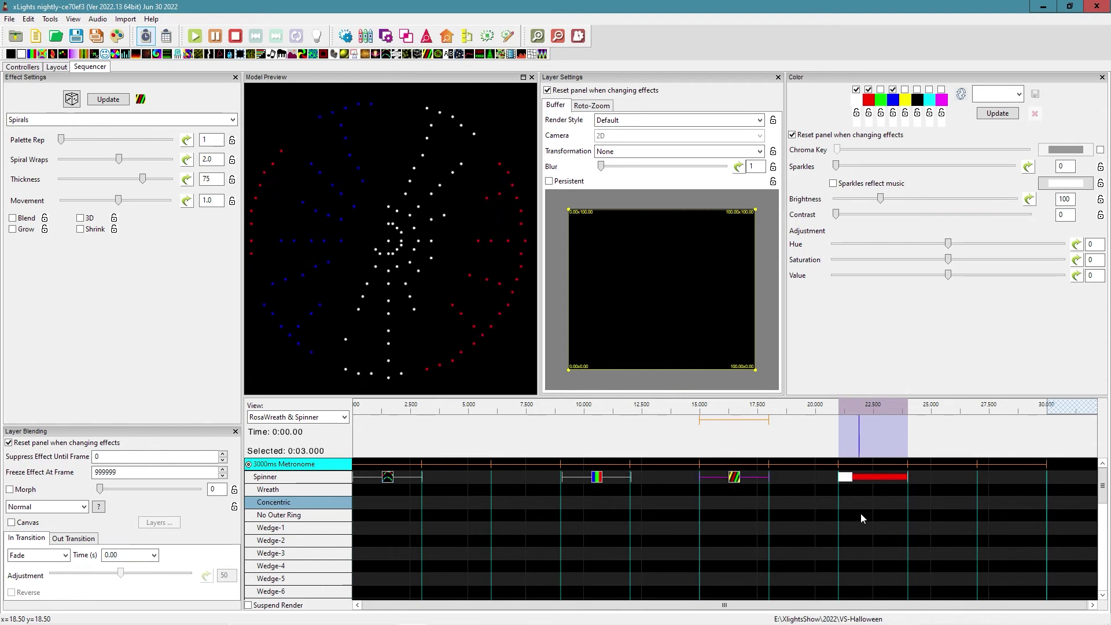
# Move the Morph onto a submodel row, trying Rotate 180 before reverting to None.
pyautogui.click(854, 480)
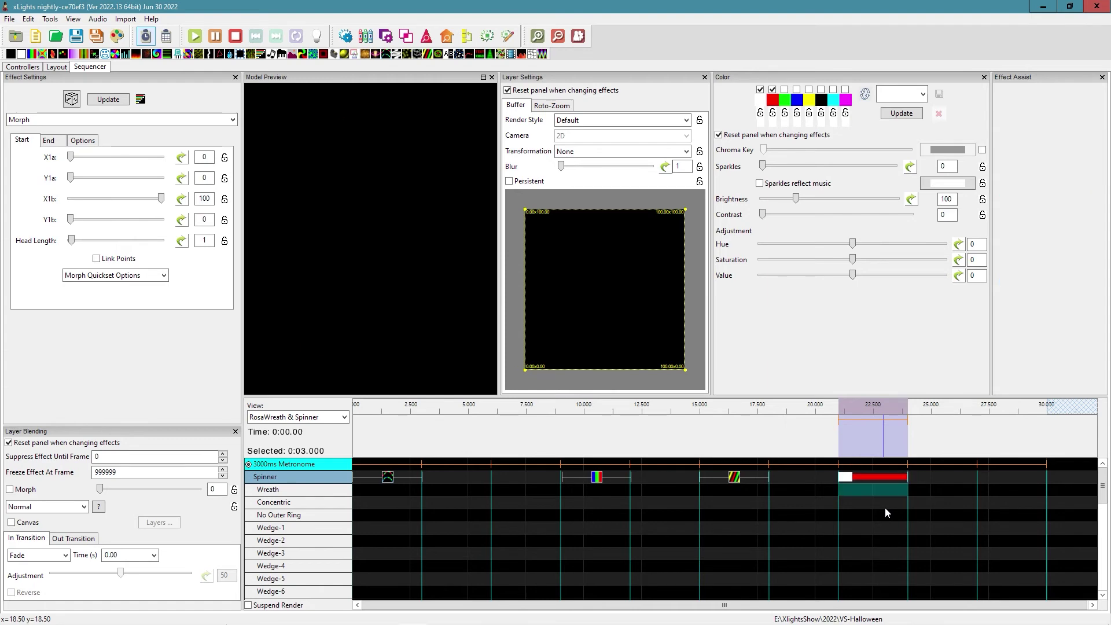
pyautogui.moveTo(848, 480); pyautogui.dragTo(854, 480)
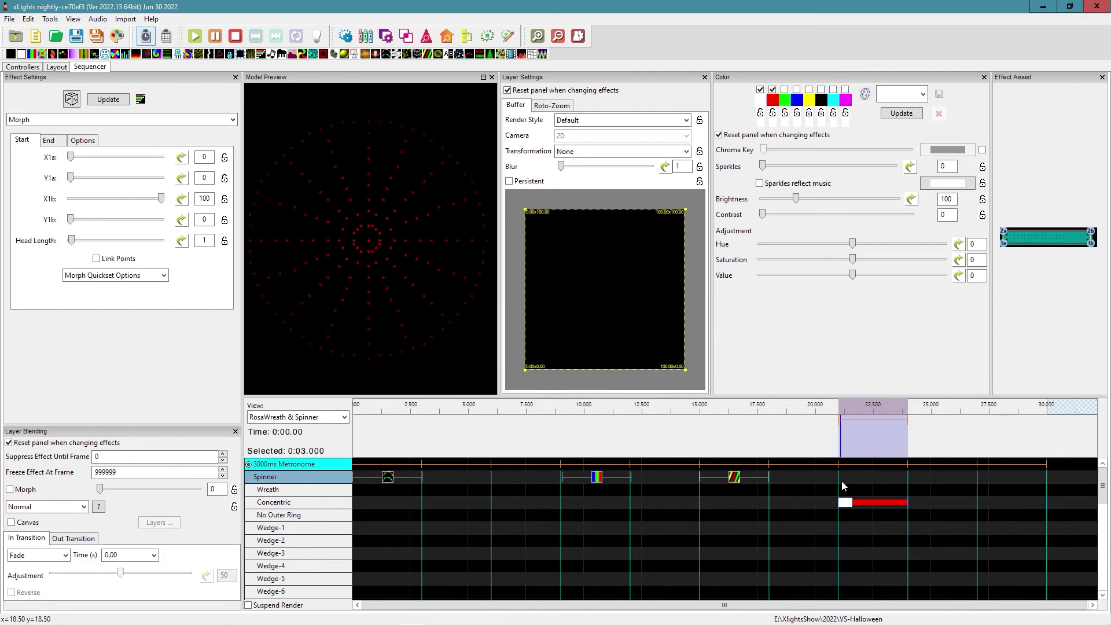
pyautogui.click(617, 156)
pyautogui.click(608, 190)
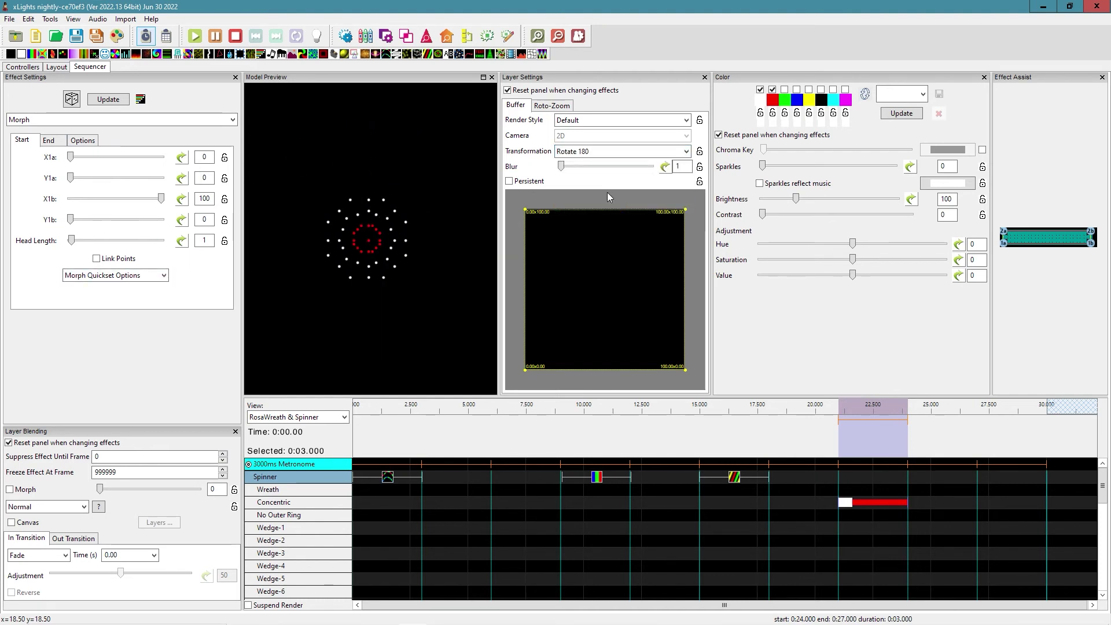
pyautogui.click(612, 156)
pyautogui.click(612, 162)
# Return the Morph to the Spinner row and show Spinner's wedge group sub-rows.
pyautogui.click(848, 504)
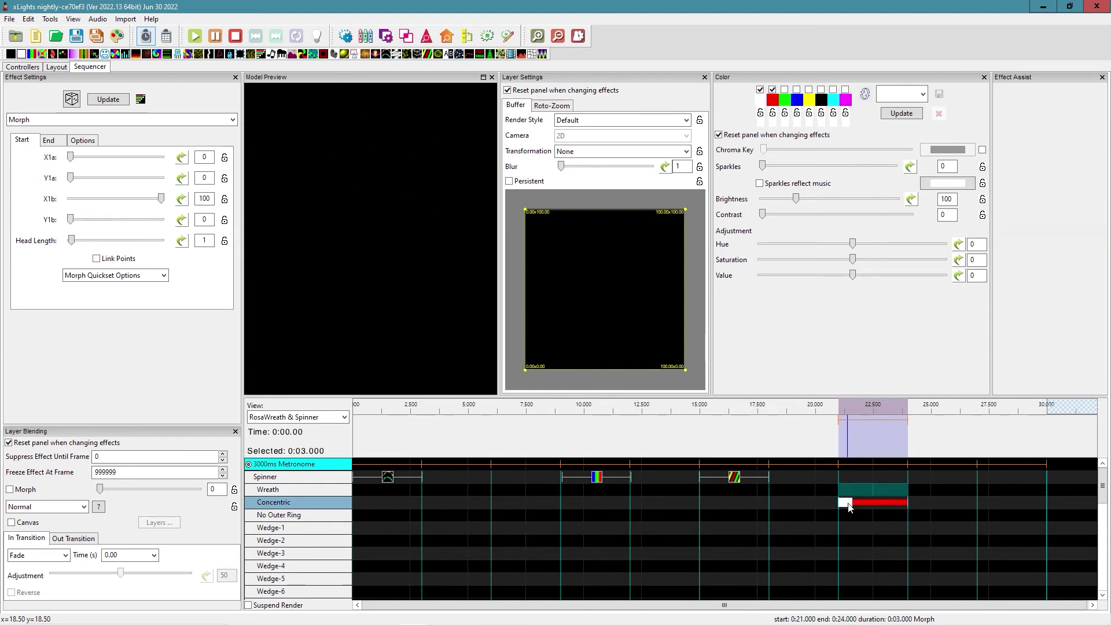
pyautogui.click(854, 503)
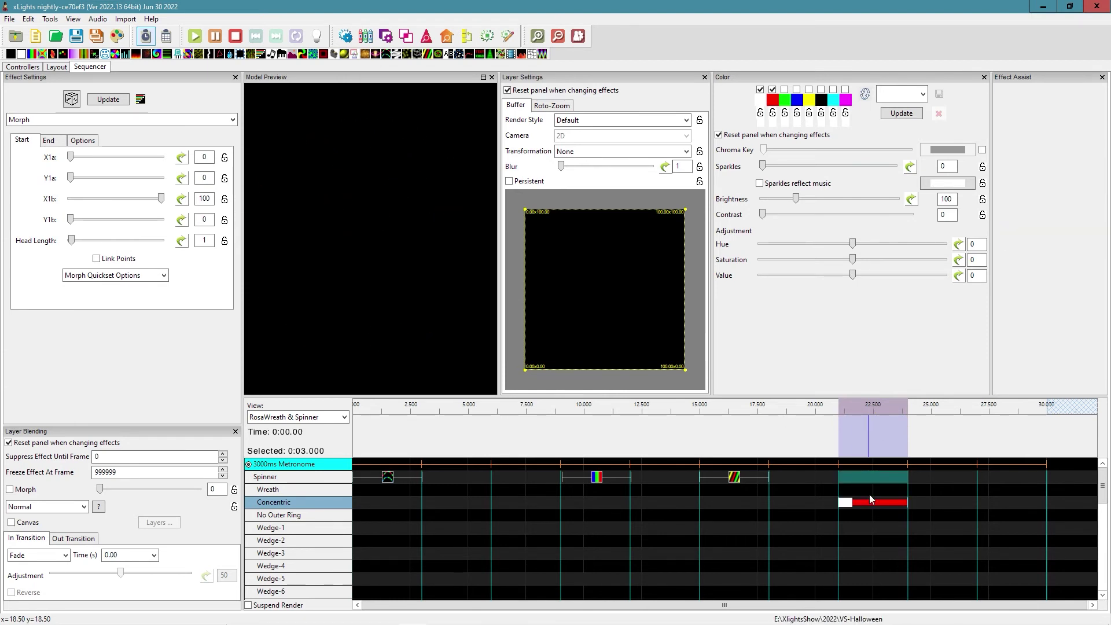
pyautogui.click(846, 507)
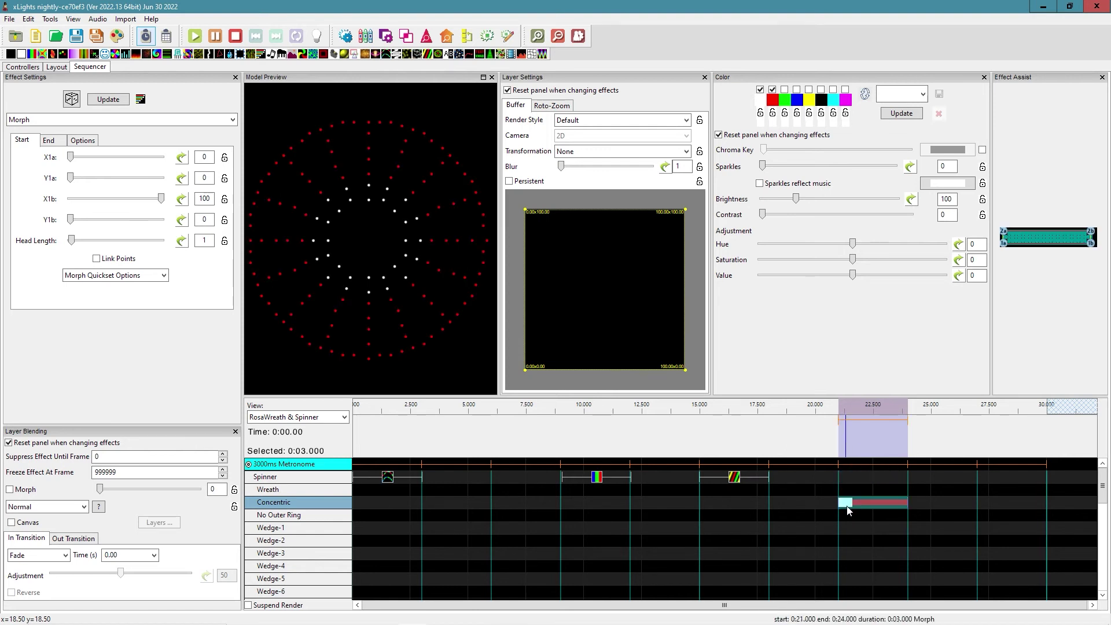
pyautogui.click(873, 509)
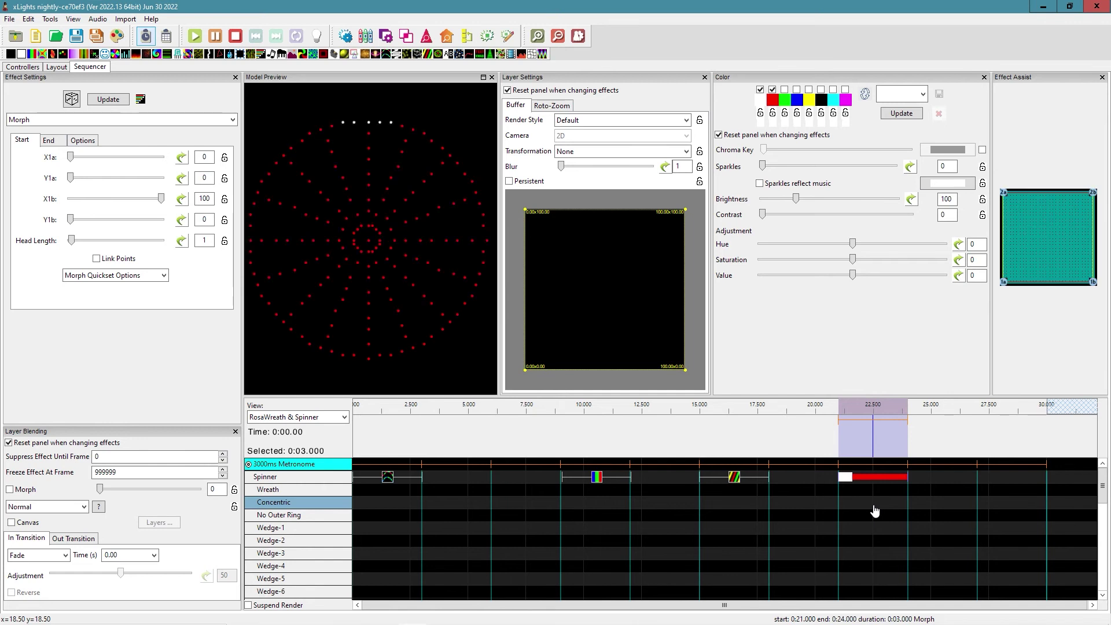
pyautogui.doubleClick(300, 478)
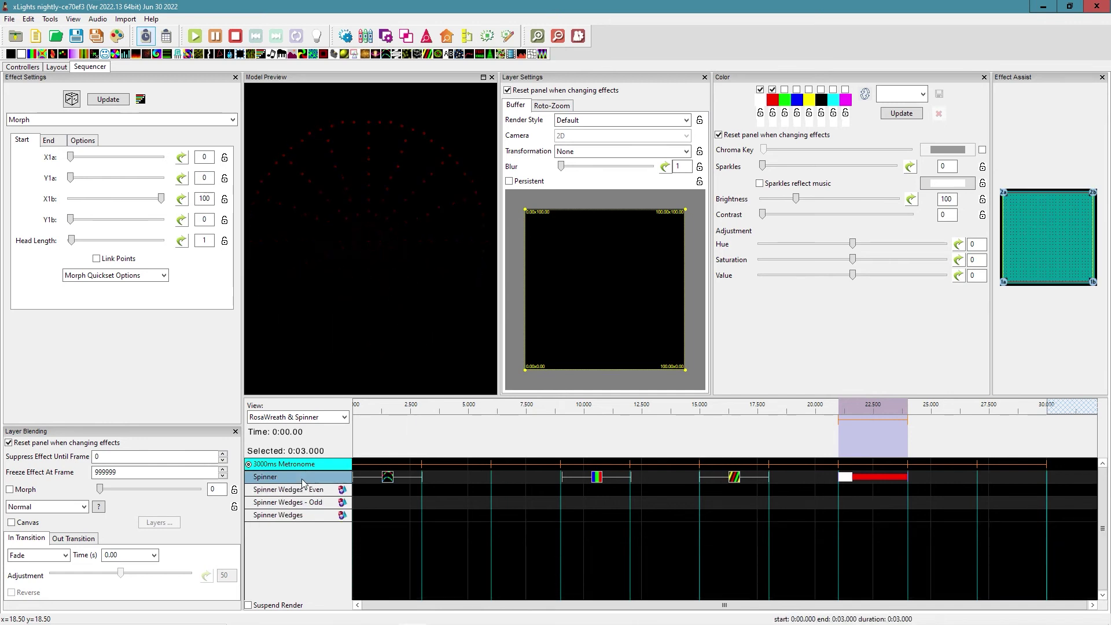
# Move the 0–3 s chase onto Spinner Wedges - Even, remove its rotation, and set Left-Right.
pyautogui.click(273, 491)
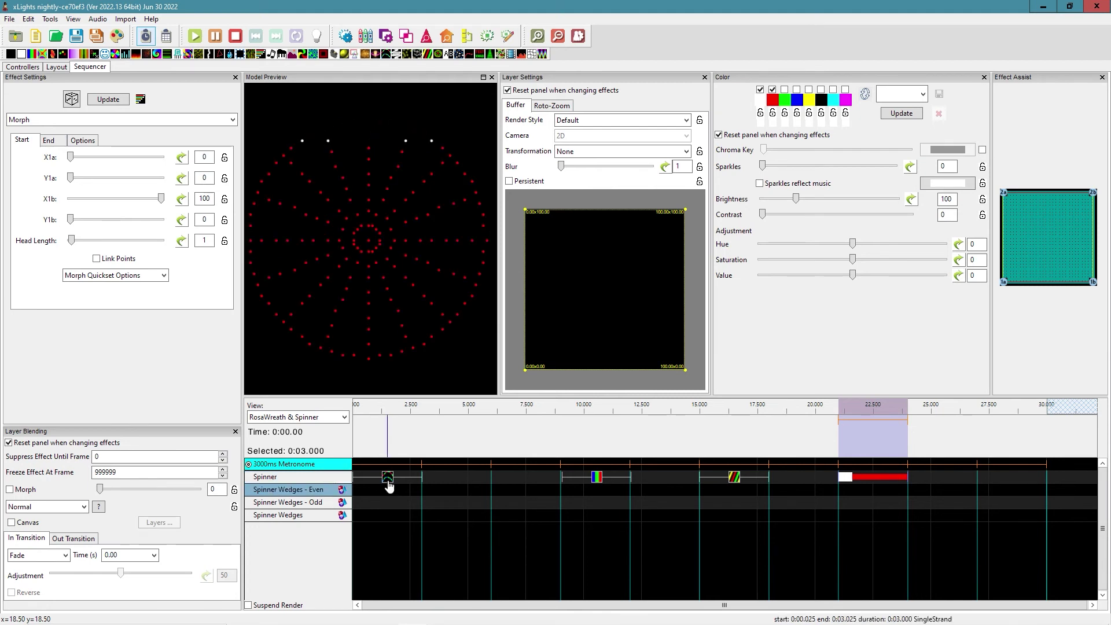
pyautogui.click(387, 478)
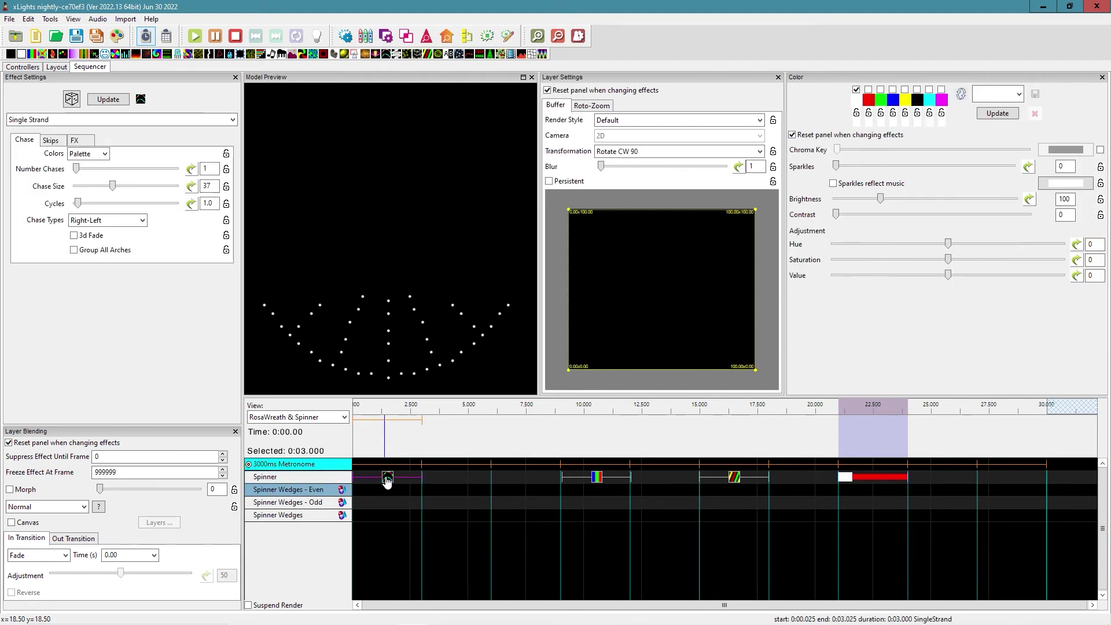
pyautogui.moveTo(388, 481); pyautogui.dragTo(387, 490)
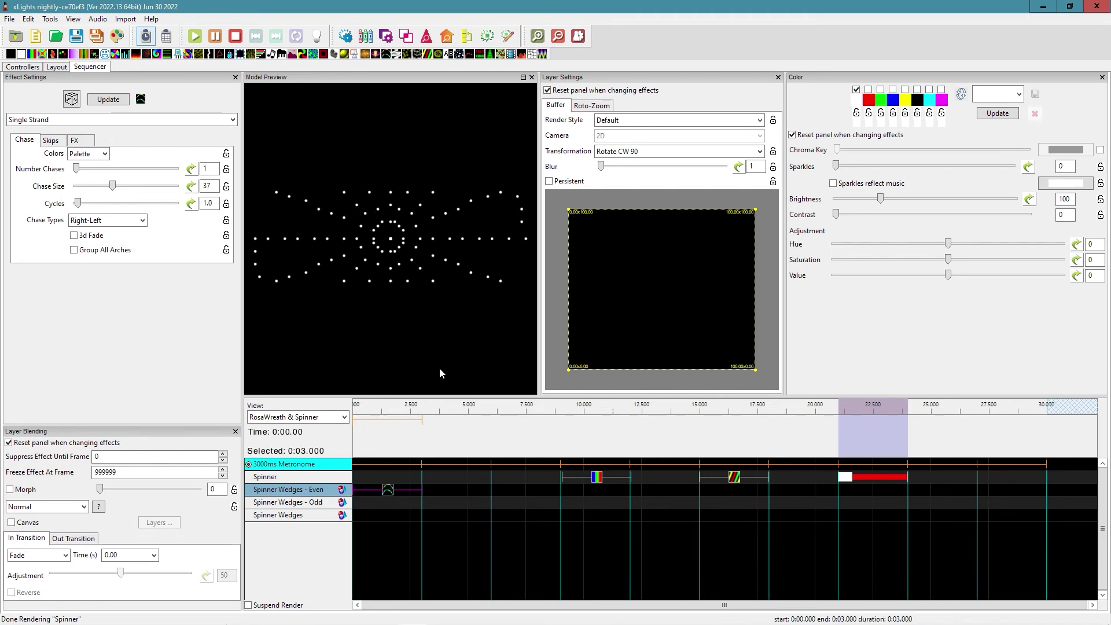
pyautogui.click(643, 152)
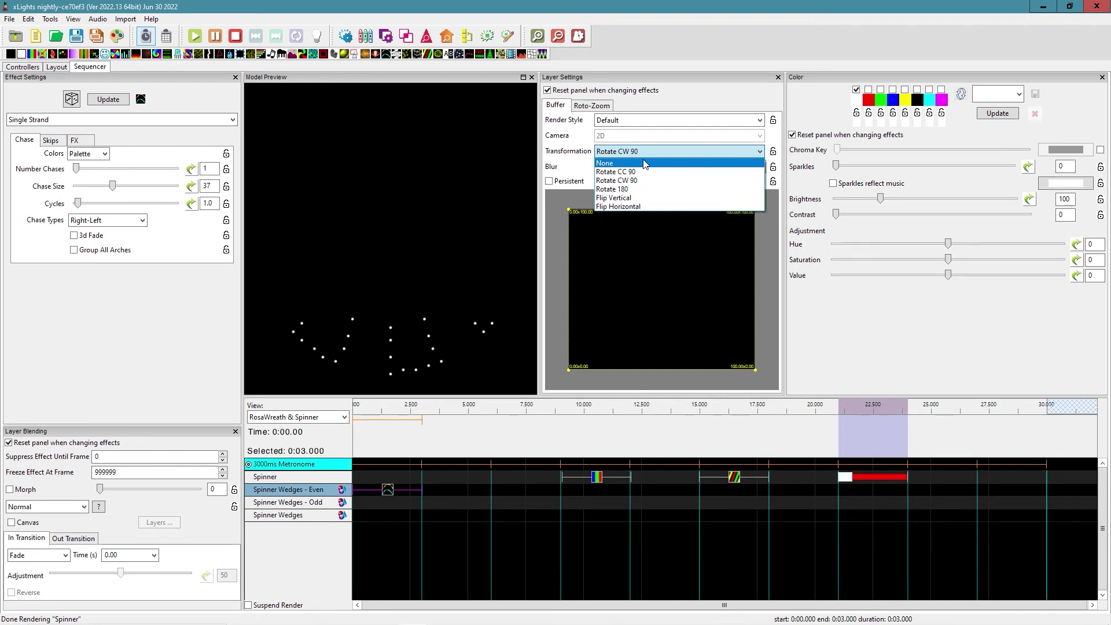
pyautogui.click(645, 164)
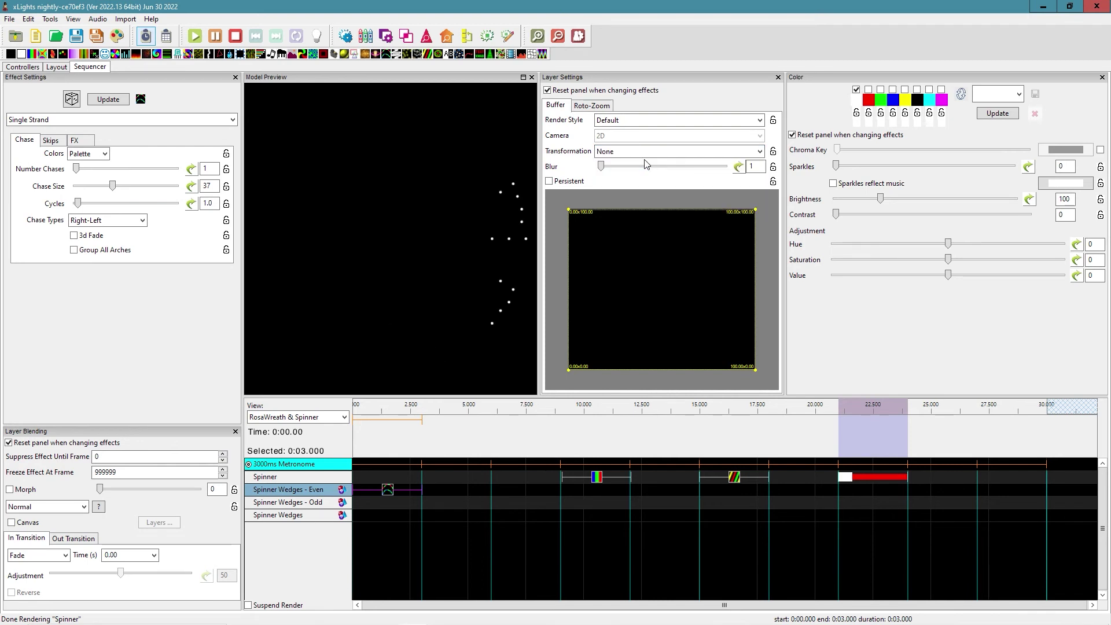
pyautogui.click(133, 220)
pyautogui.click(133, 230)
pyautogui.click(661, 120)
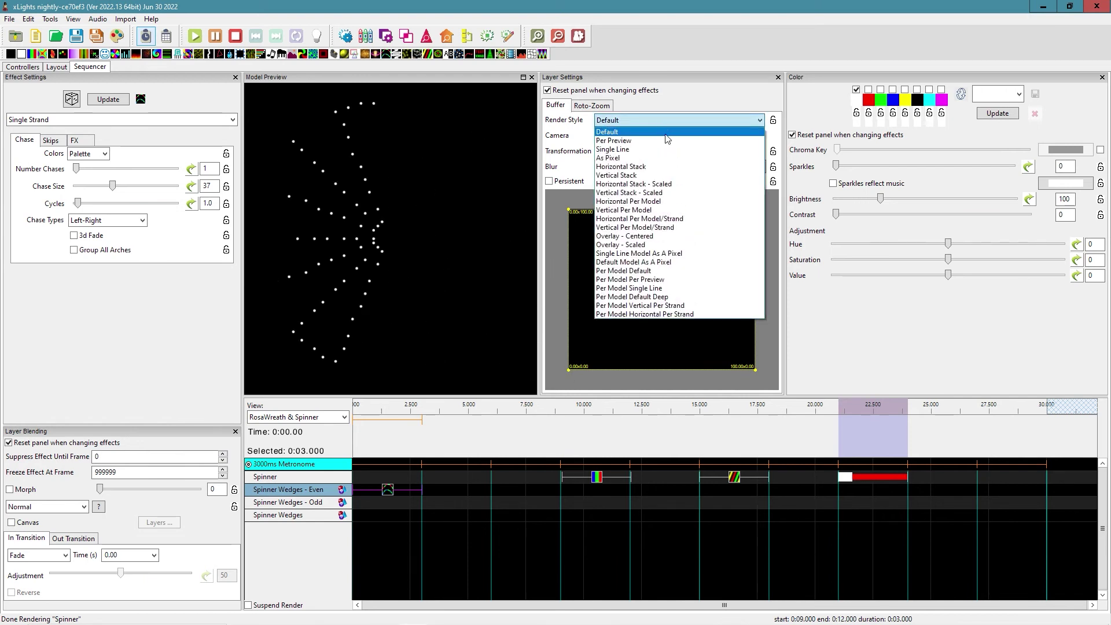
# Render the chase Per Model Default, compare it on the wedge rows, and keep it on Even.
pyautogui.click(672, 273)
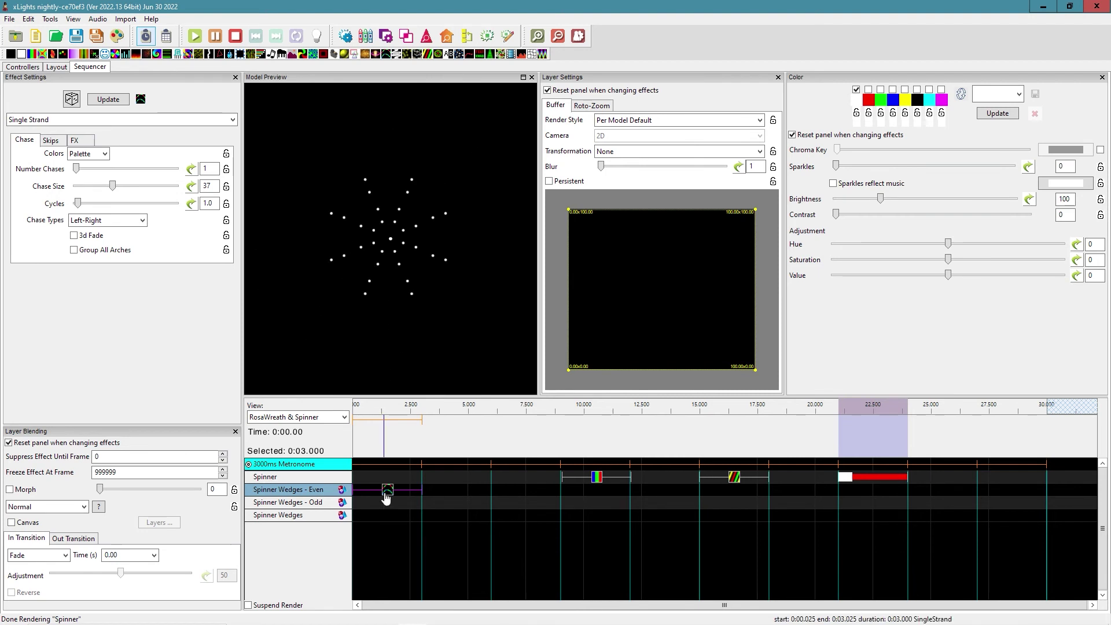
pyautogui.moveTo(386, 494); pyautogui.dragTo(386, 497)
pyautogui.moveTo(387, 505); pyautogui.dragTo(388, 509)
pyautogui.moveTo(388, 523); pyautogui.dragTo(394, 493)
# Copy the chase to Spinner Wedges - Odd, preview it, then delete the copy.
pyautogui.moveTo(388, 492); pyautogui.dragTo(383, 497)
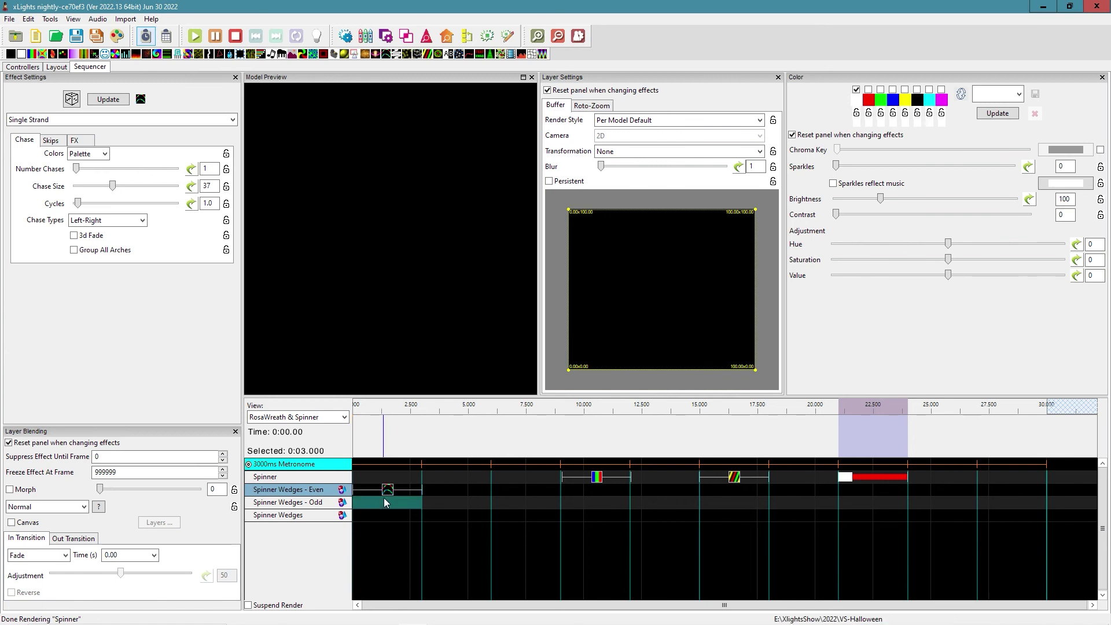
pyautogui.click(387, 499)
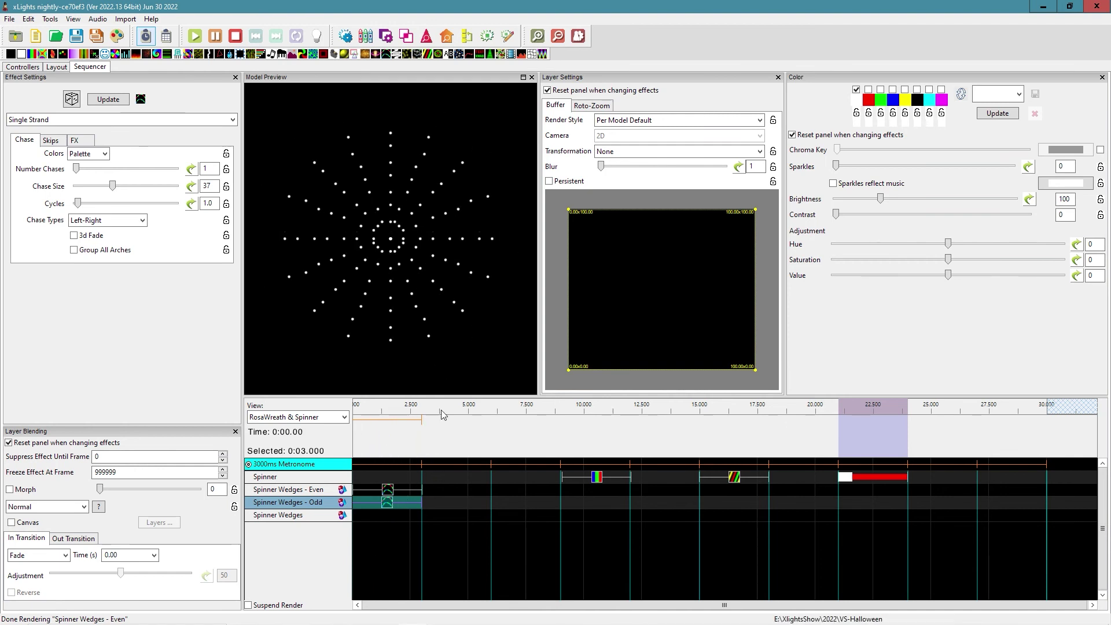
pyautogui.click(387, 507)
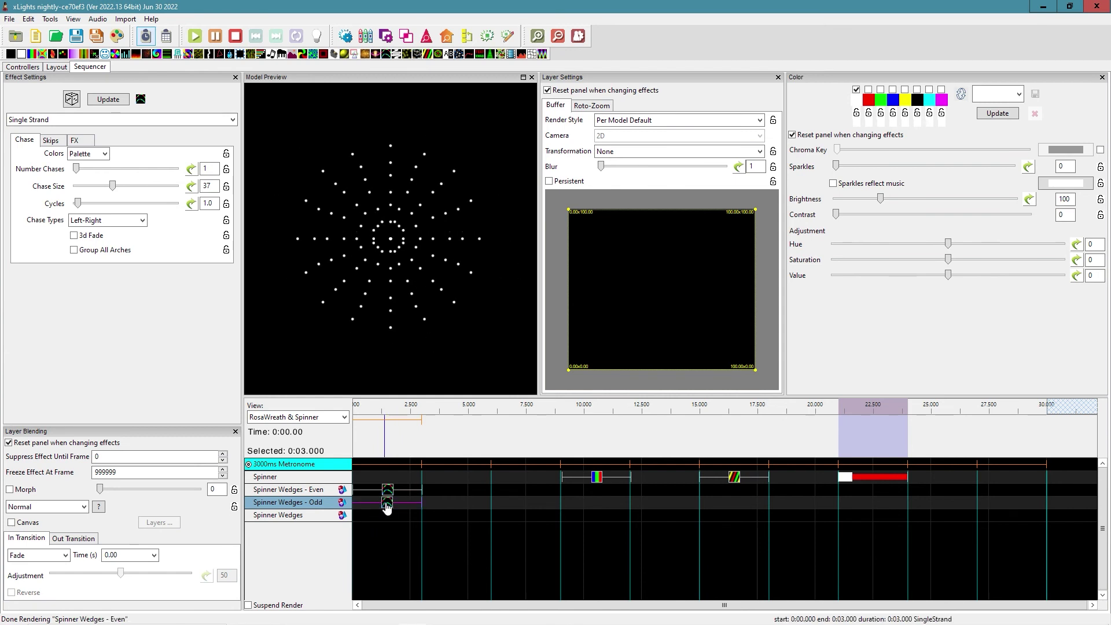
pyautogui.press('Delete')
# Move the 9–12 s Bars onto Spinner Wedges - Even, unrotated, rendering Per Model Default.
pyautogui.click(595, 479)
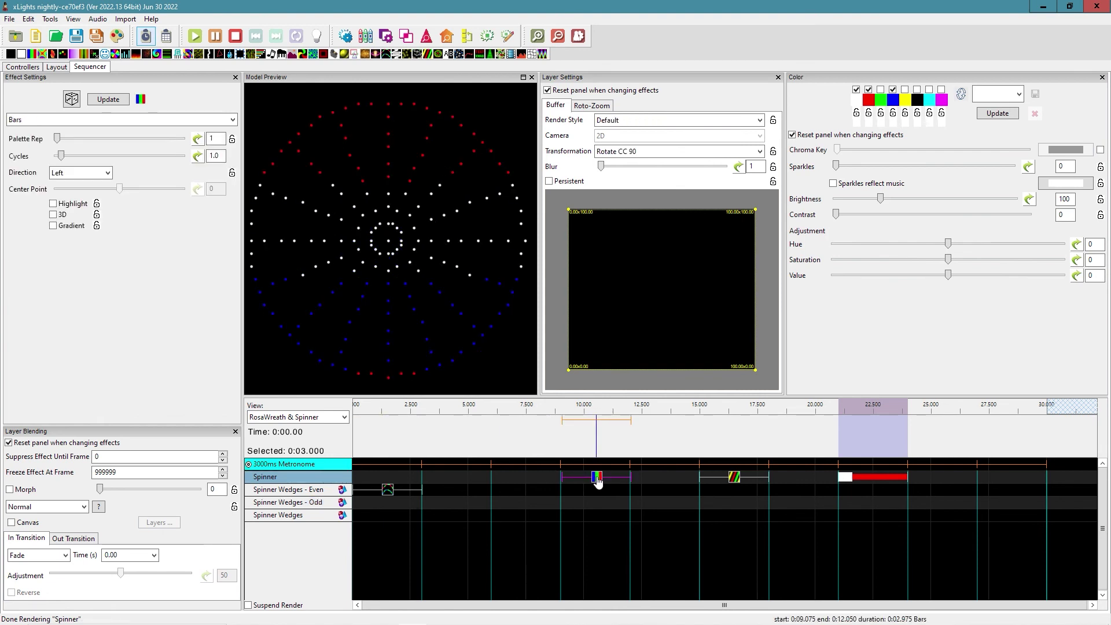
pyautogui.moveTo(597, 479); pyautogui.dragTo(598, 490)
pyautogui.click(648, 151)
pyautogui.click(648, 162)
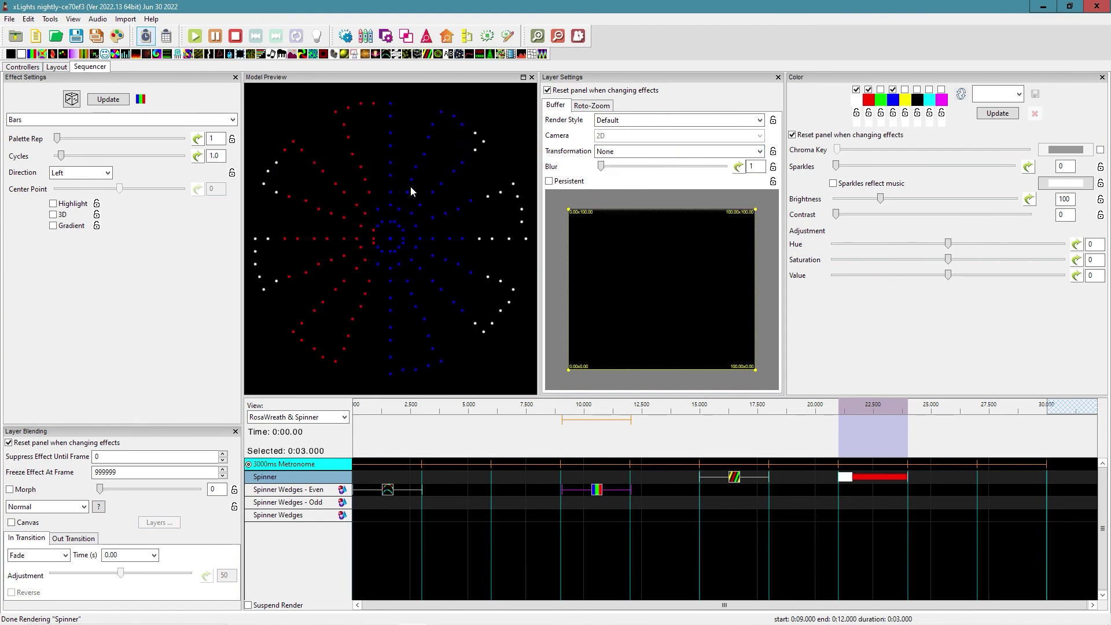
pyautogui.click(686, 121)
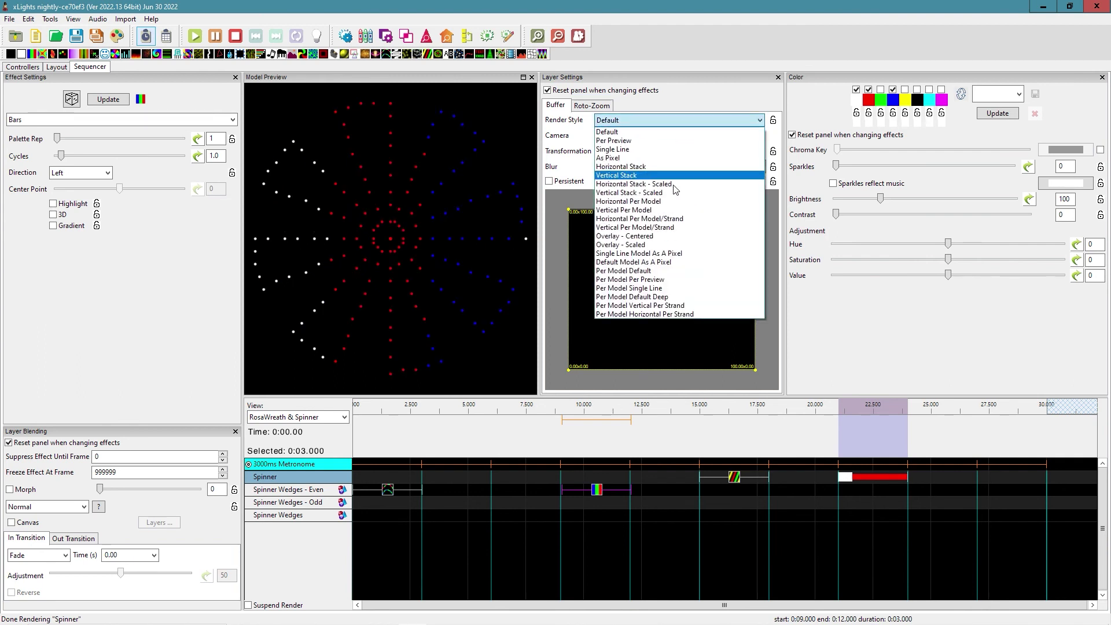
pyautogui.click(658, 272)
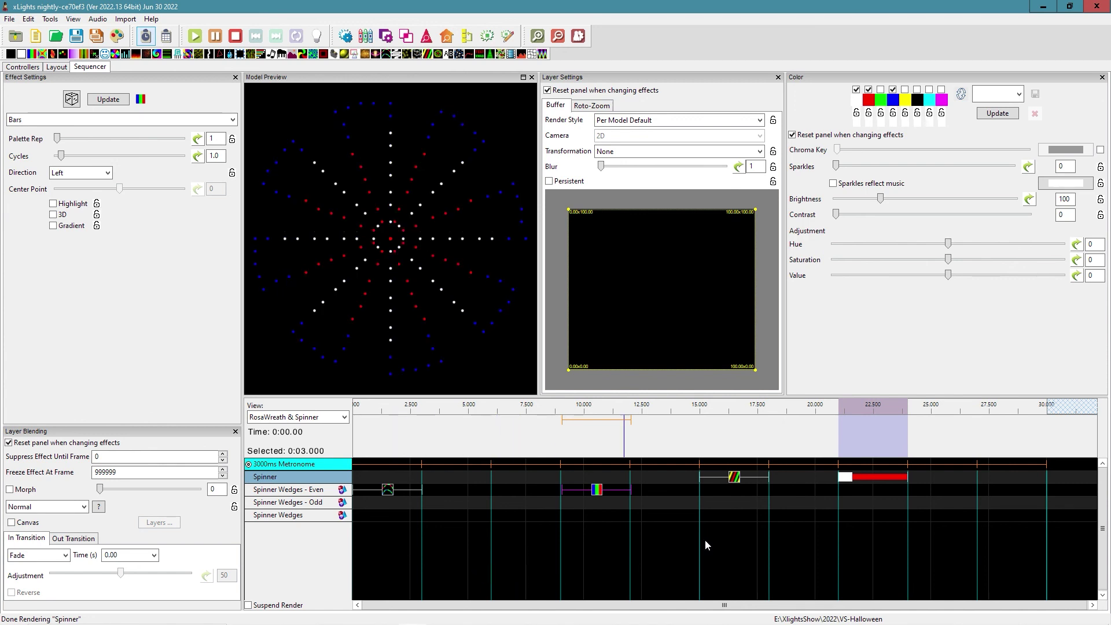
pyautogui.click(882, 480)
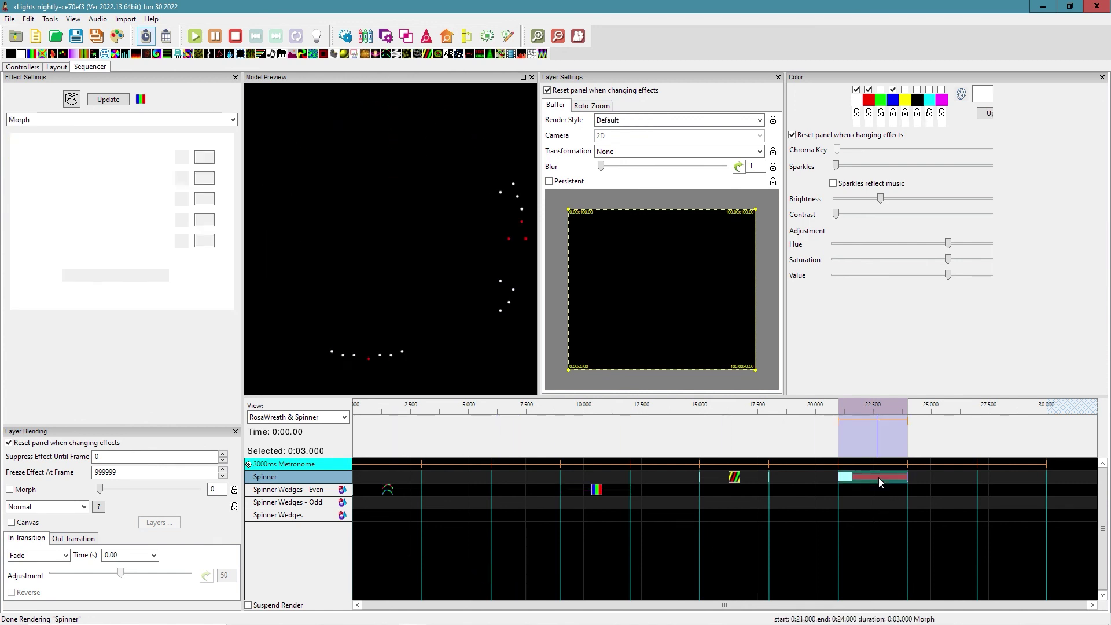
# Move the 21–24 s Morph onto Spinner Wedges - Even, then down to Odd.
pyautogui.press('Right')
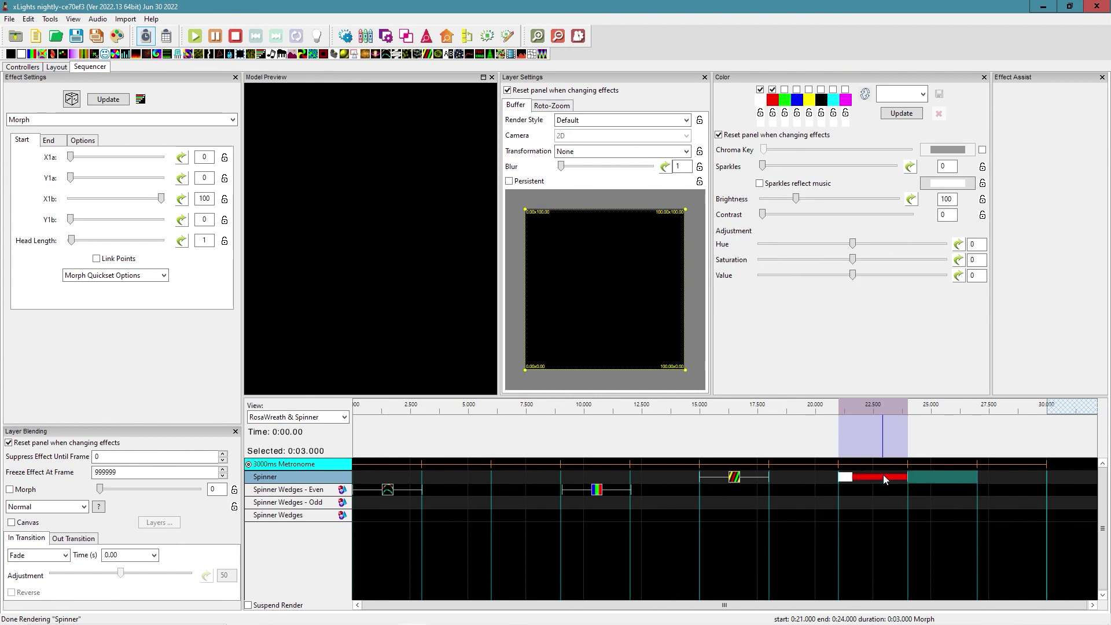
pyautogui.click(877, 480)
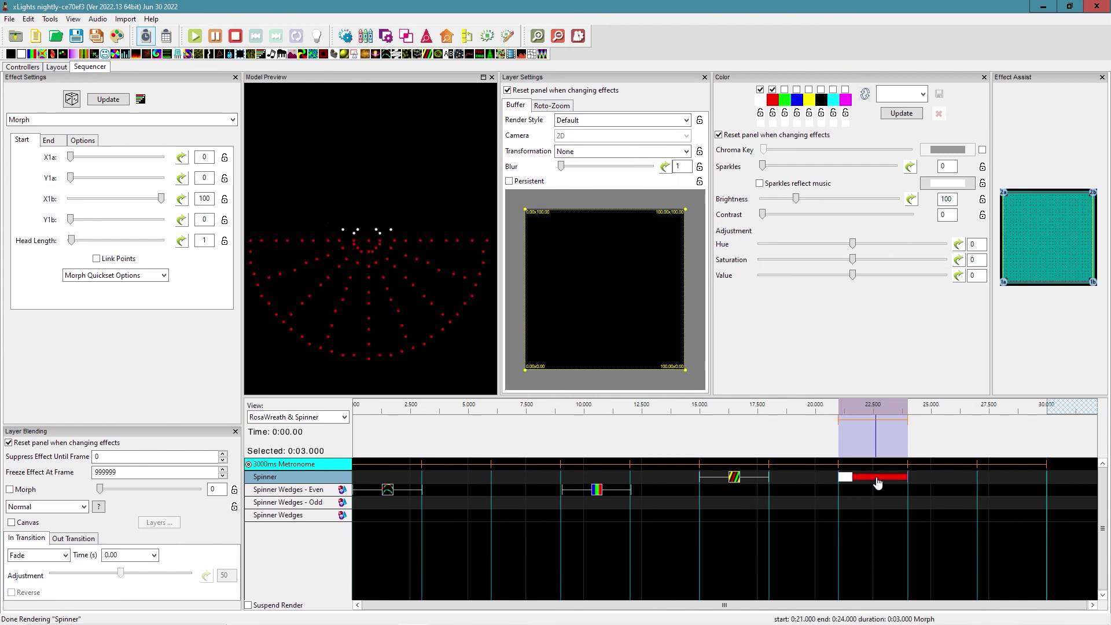
pyautogui.moveTo(877, 480); pyautogui.dragTo(877, 481)
pyautogui.hotkey('ctrl', 'Down')
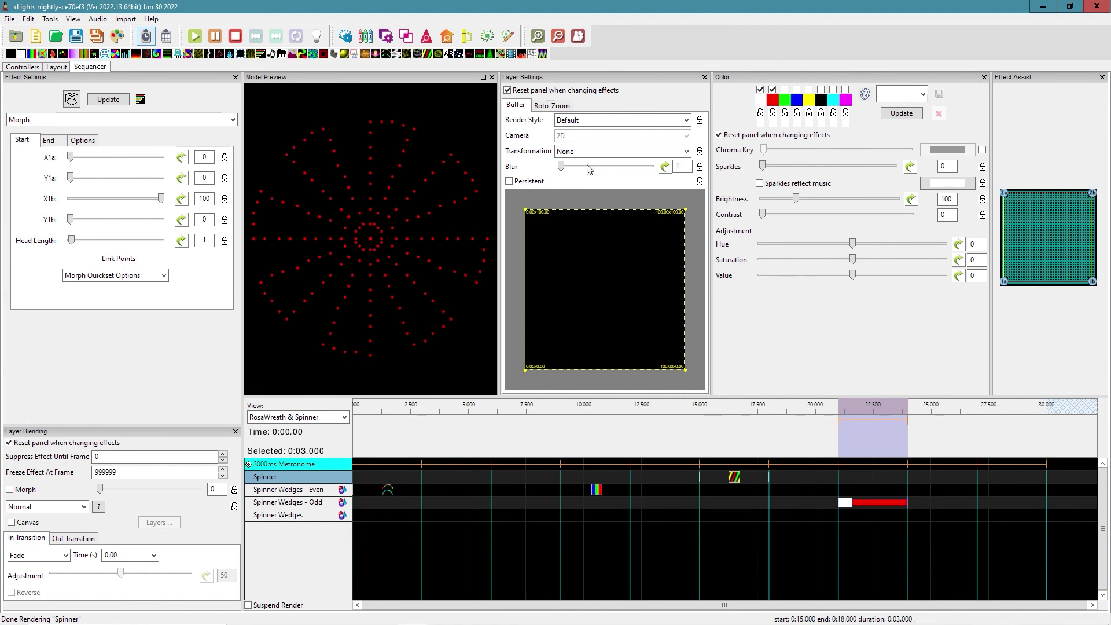
# Render the Morph Per Model Default and rotate it 90° counter-clockwise.
pyautogui.click(589, 120)
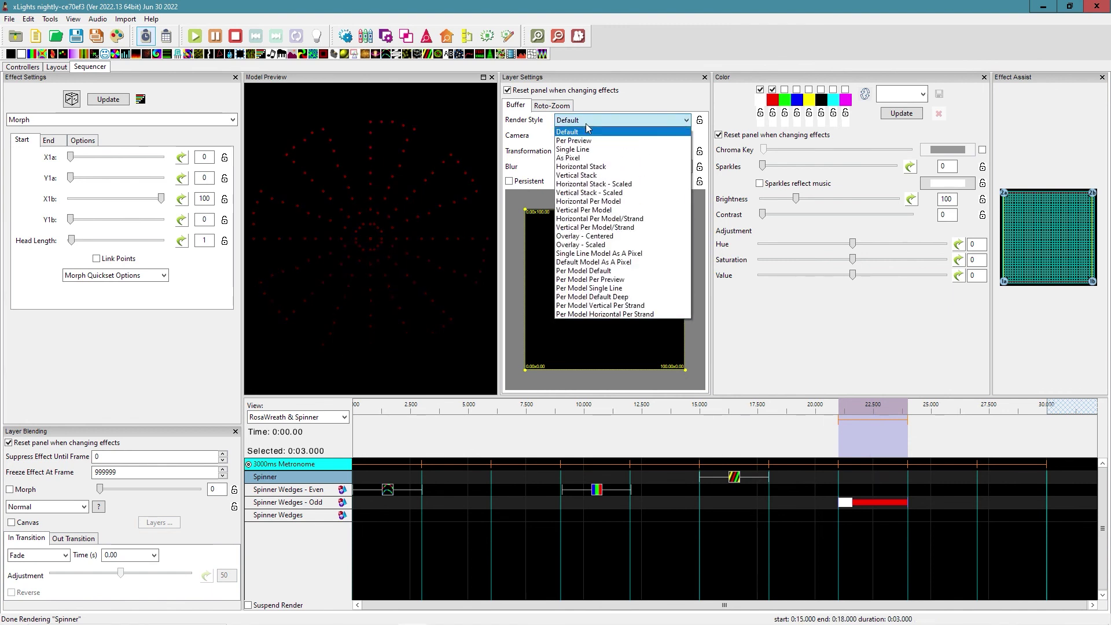
pyautogui.click(609, 271)
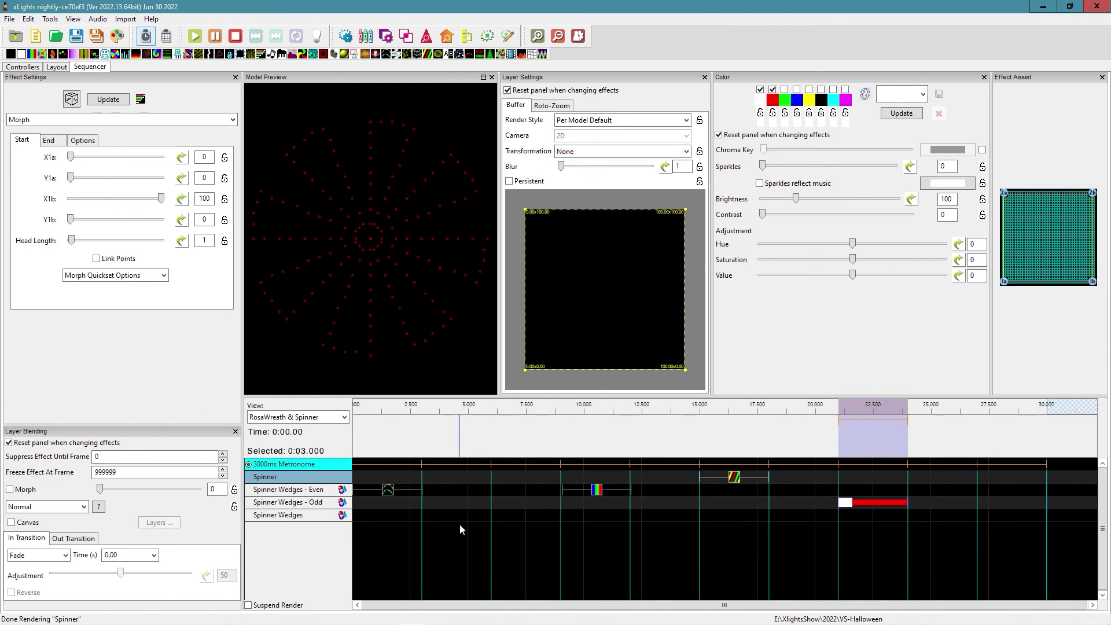
pyautogui.click(597, 154)
pyautogui.click(597, 170)
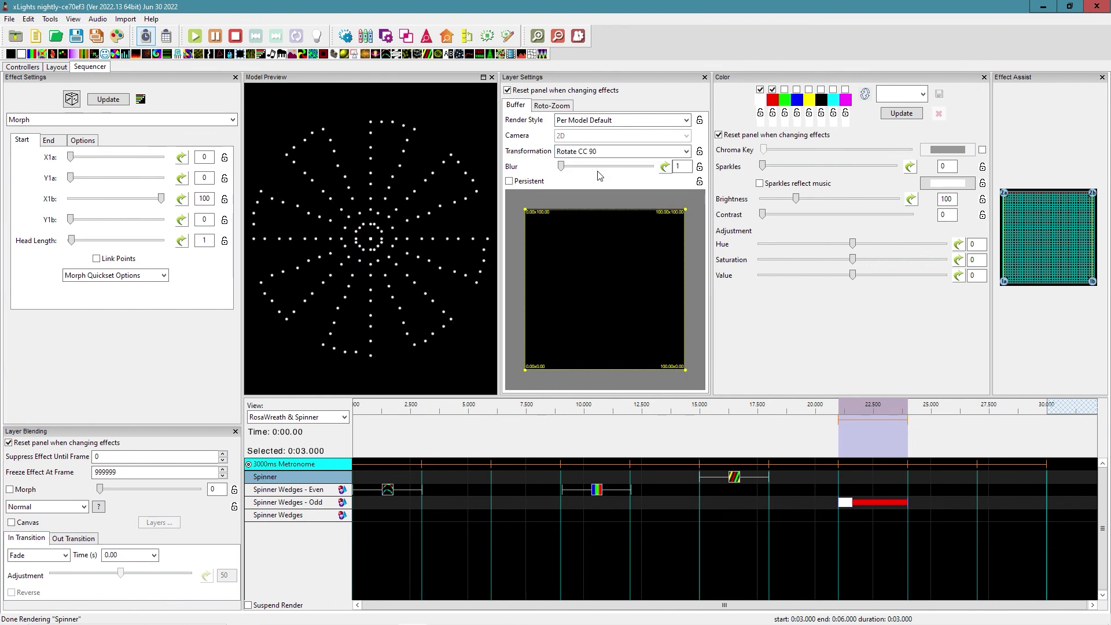